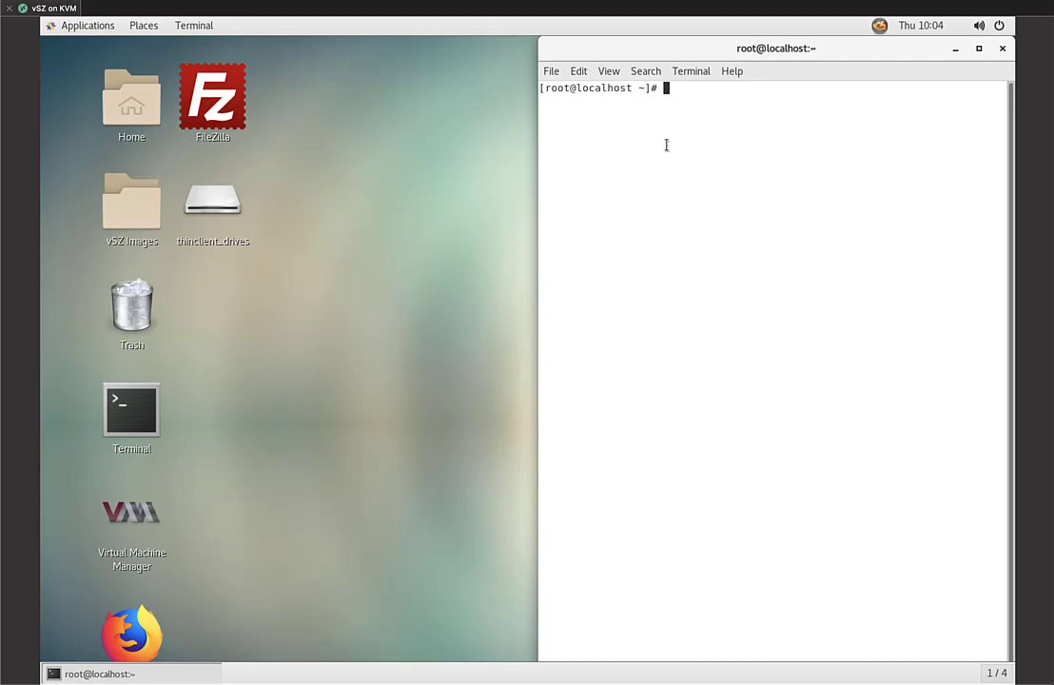
Change into Desktop/vSZ Images and list all its files with ls -al
type("cd Desktop/")
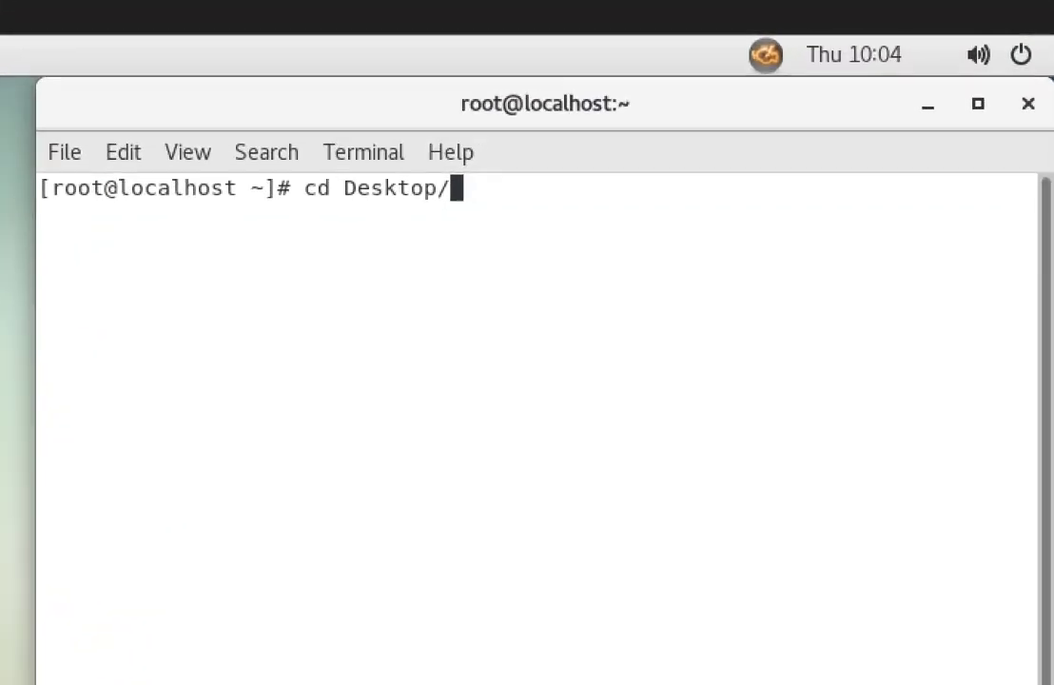
key("Return")
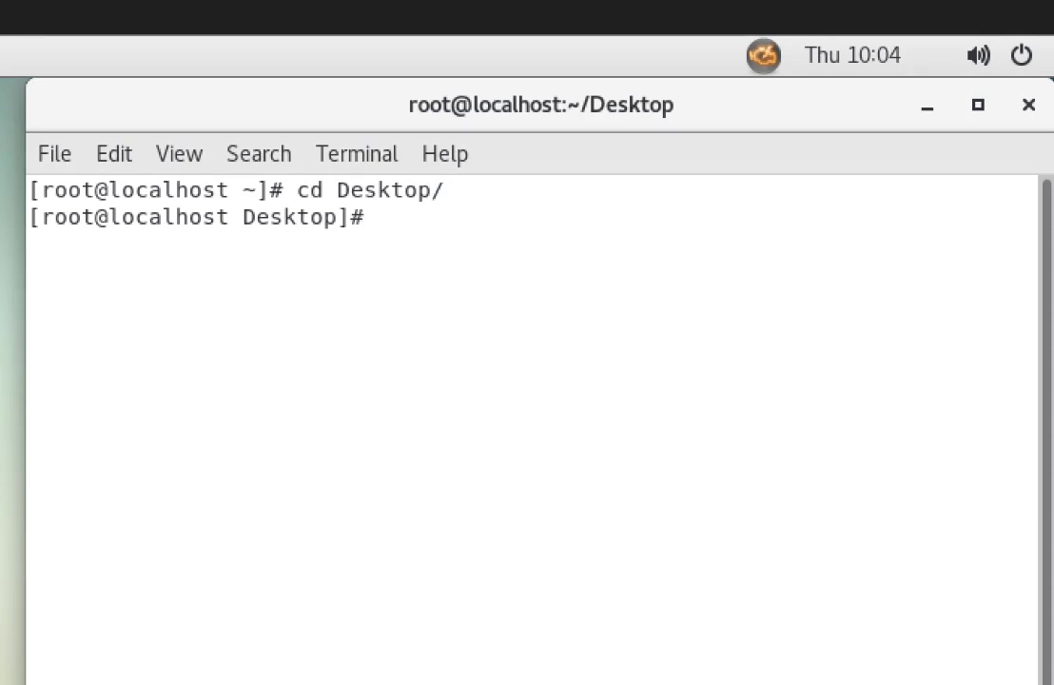
type("cd v")
key("Tab")
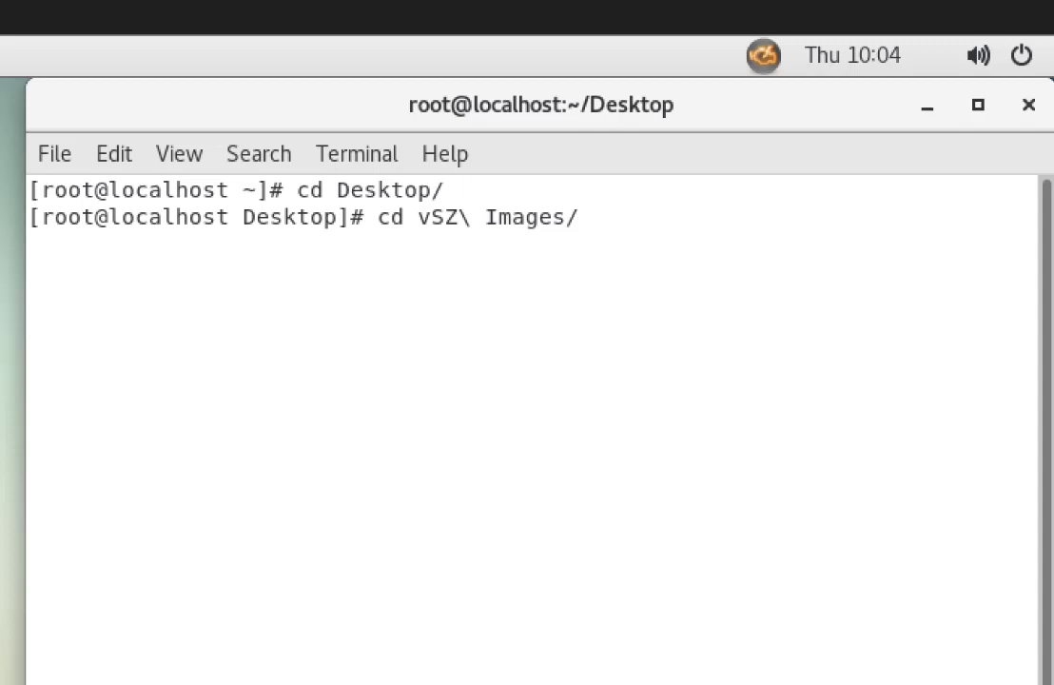
key("Return")
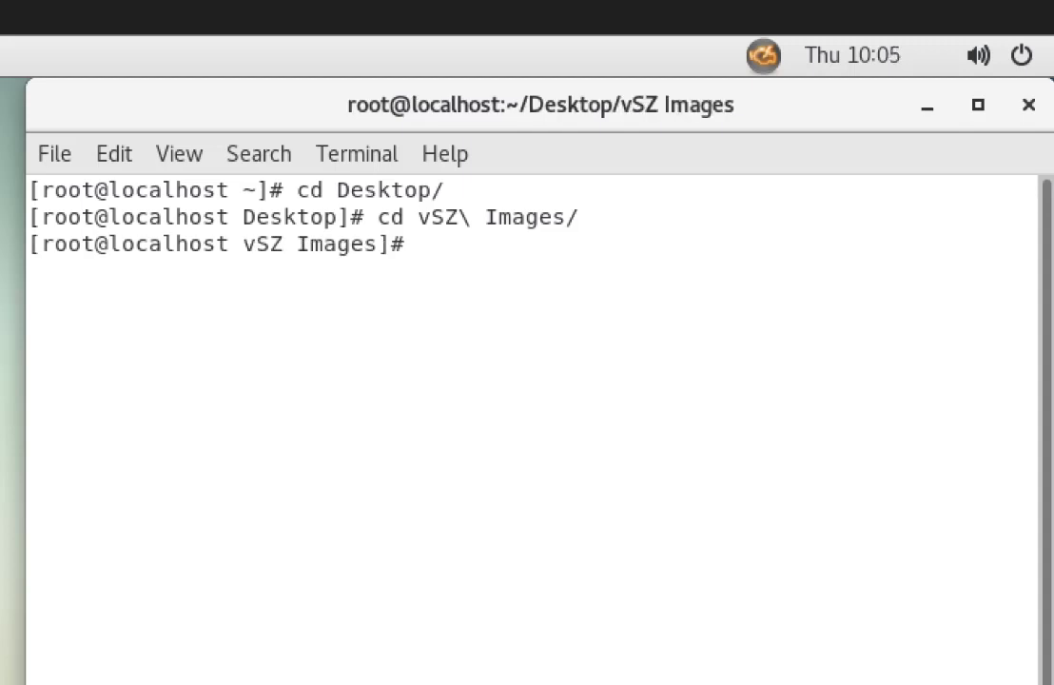
type("ls -al")
key("Return")
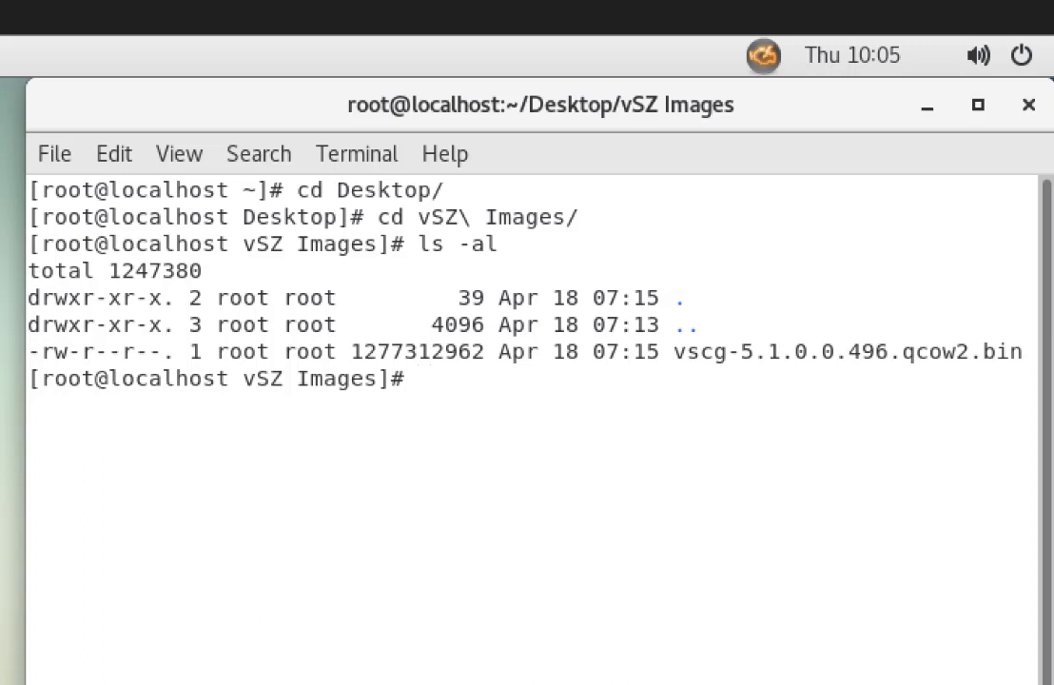
Make vscg-5.1.0.0.496.qcow2.bin executable with chmod +x and run it
type("chmod +")
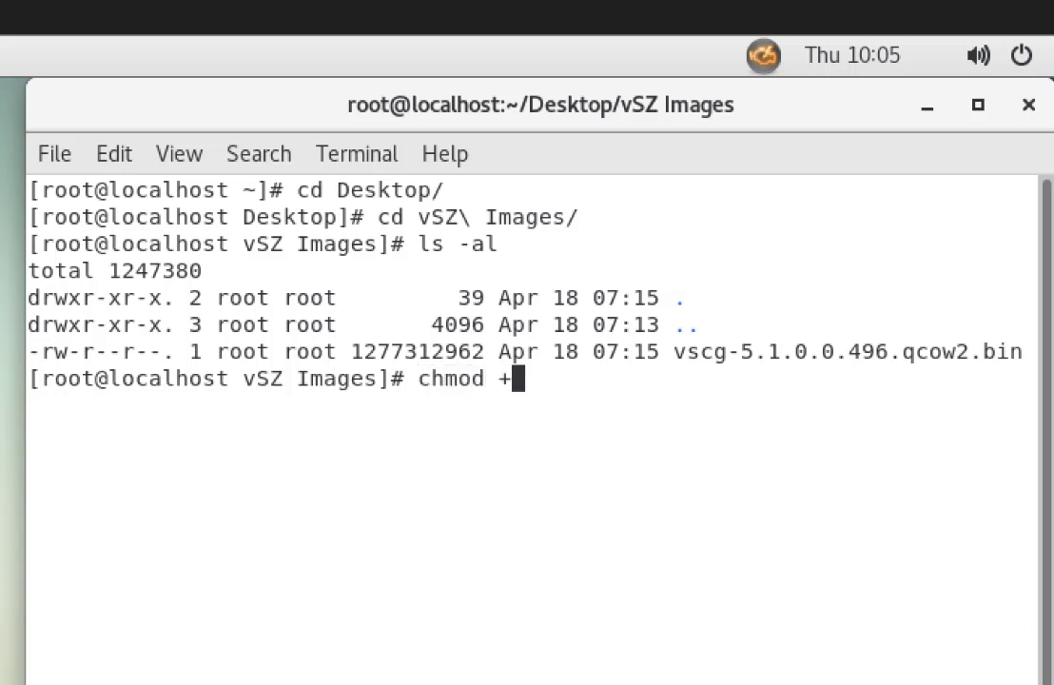
type("x v")
key("Tab")
key("Return")
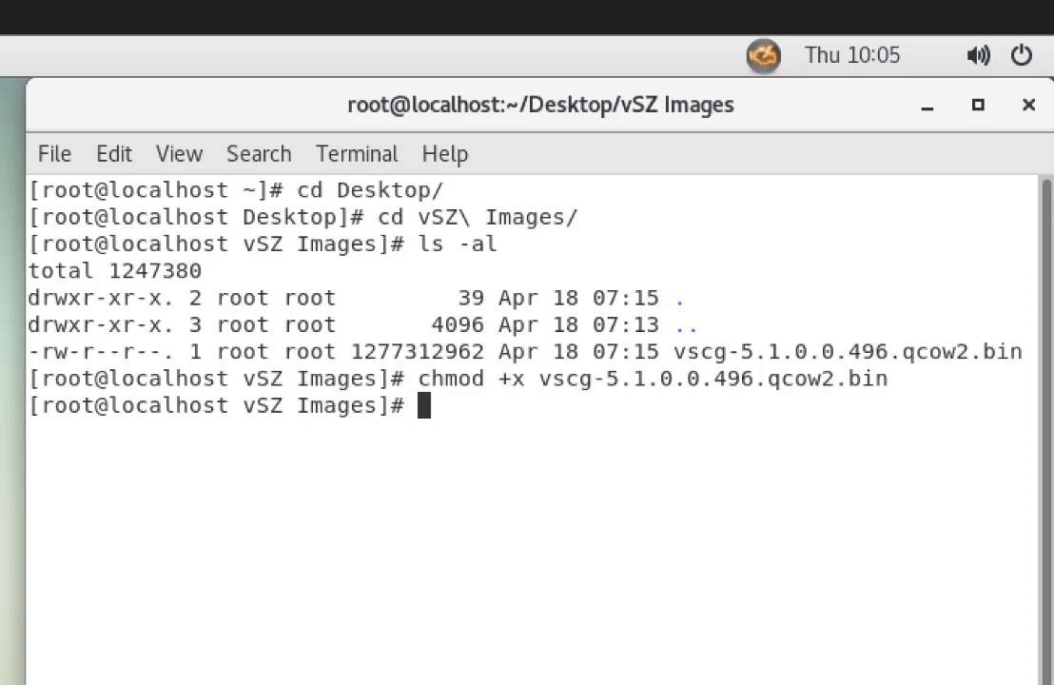
type(".")
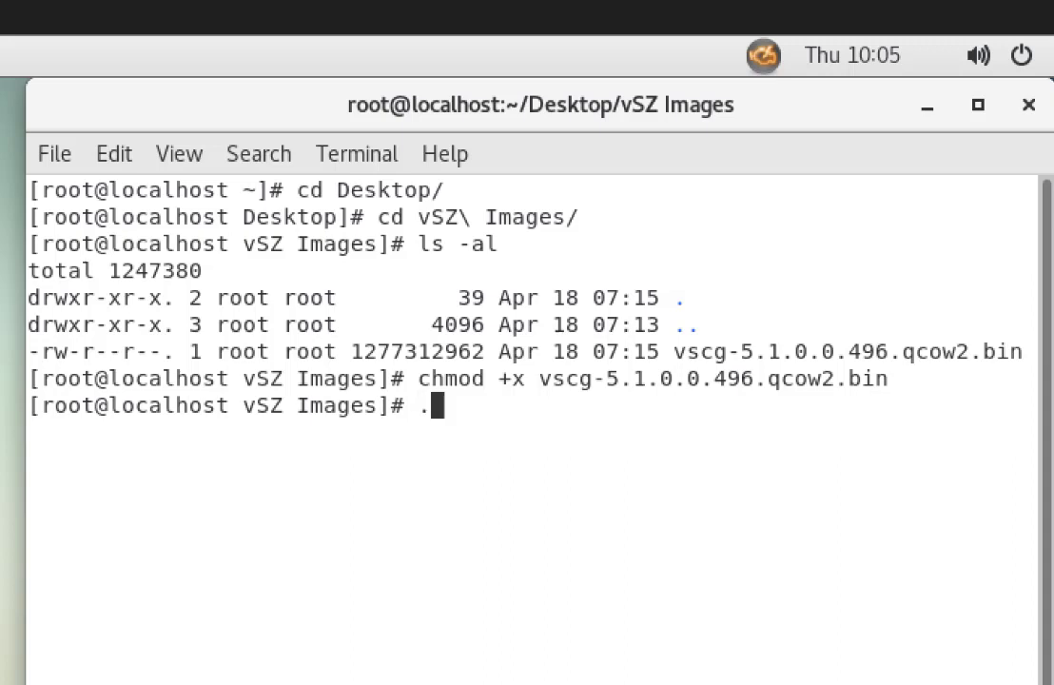
type("/vscg-5.1.0.0.496.qcow2.bin")
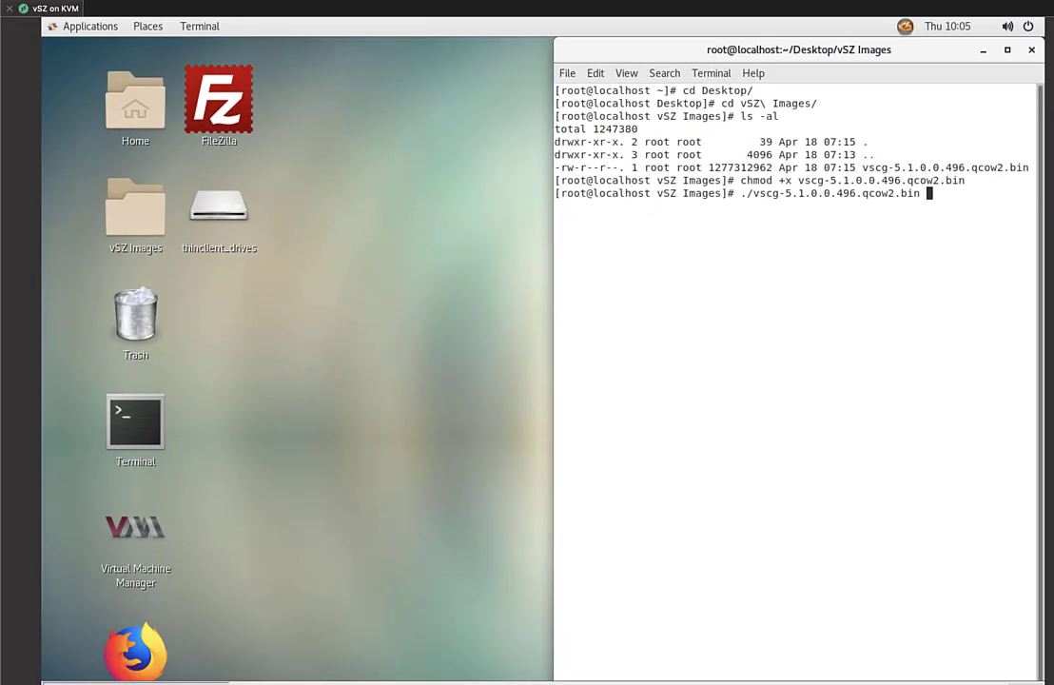
key("Return")
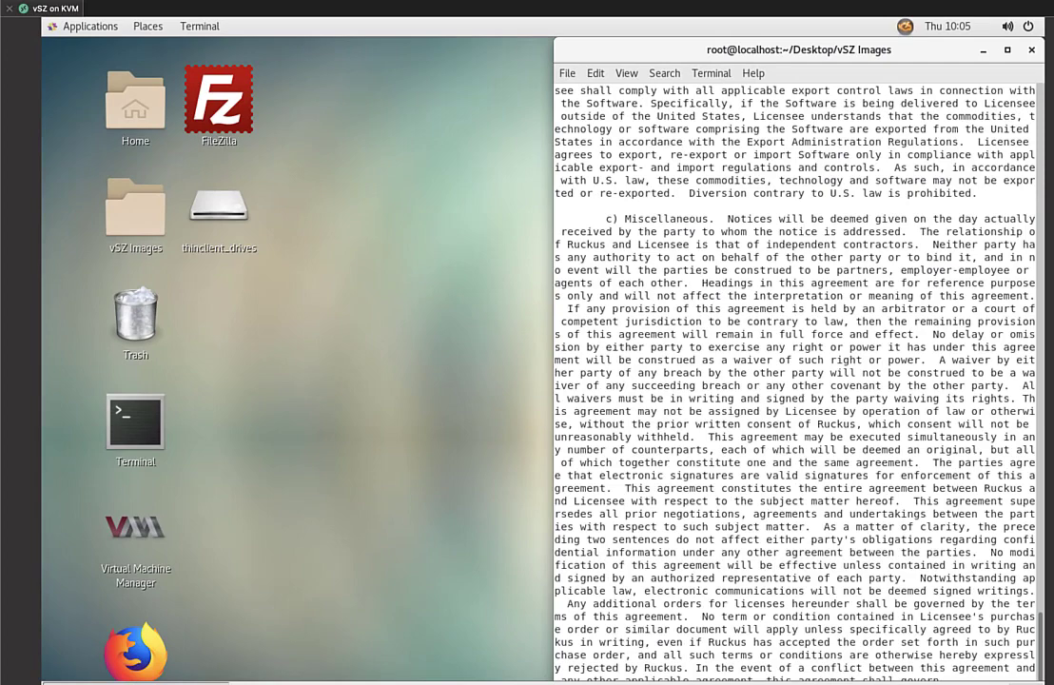
Maximize the terminal, accept the licence with 'yes', and confirm the extracted qcow2 with ls -al
left_click(1006, 51)
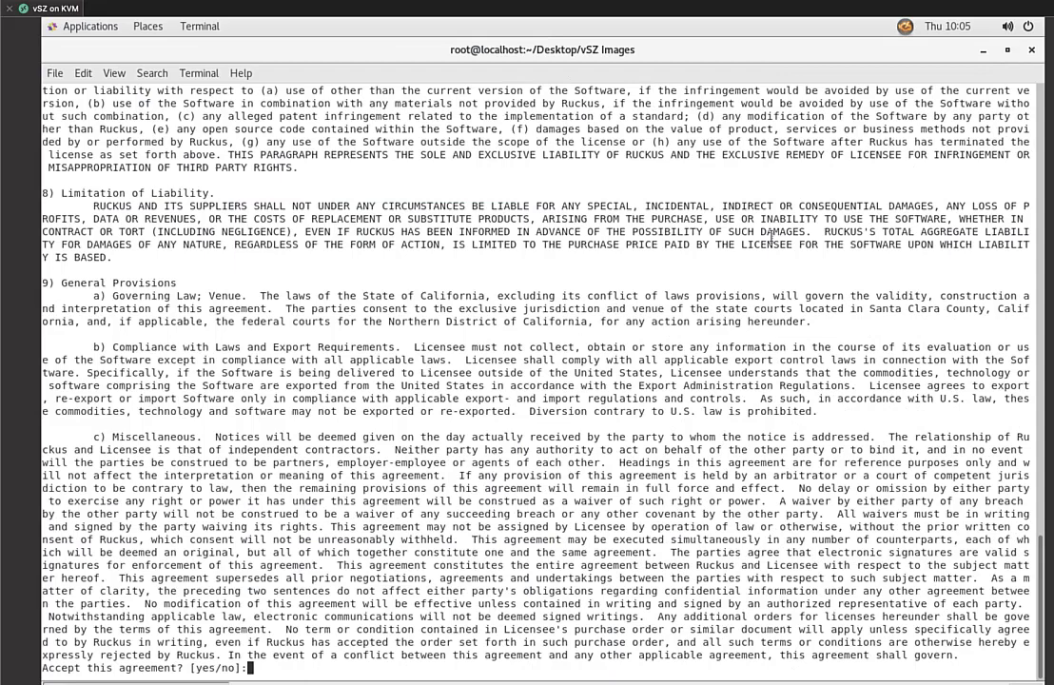
type("yes")
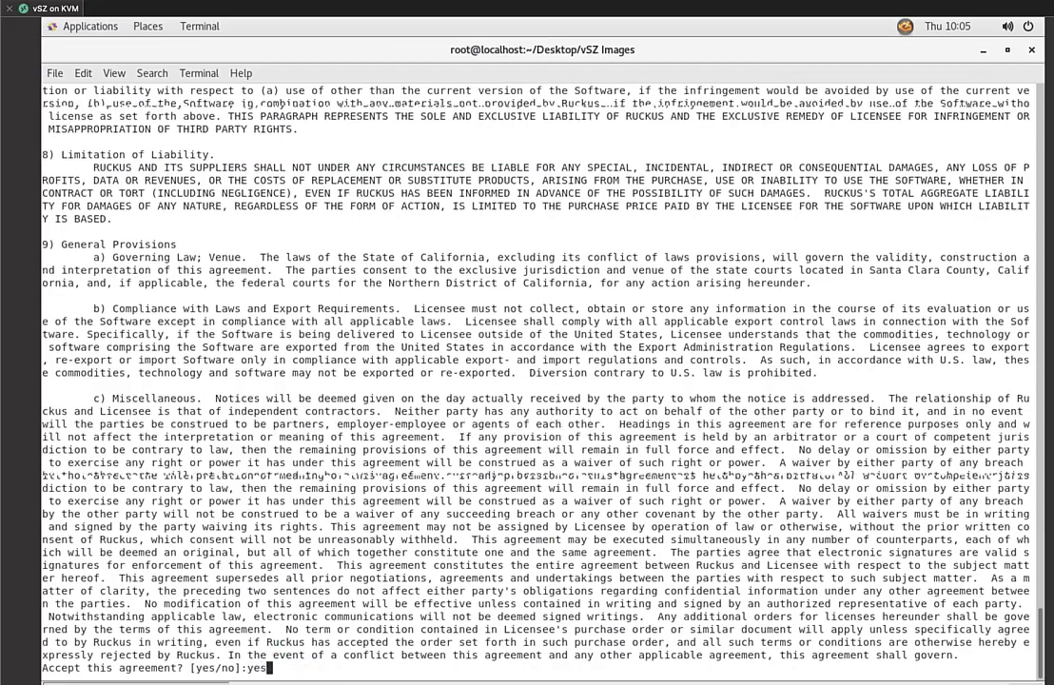
key("Return")
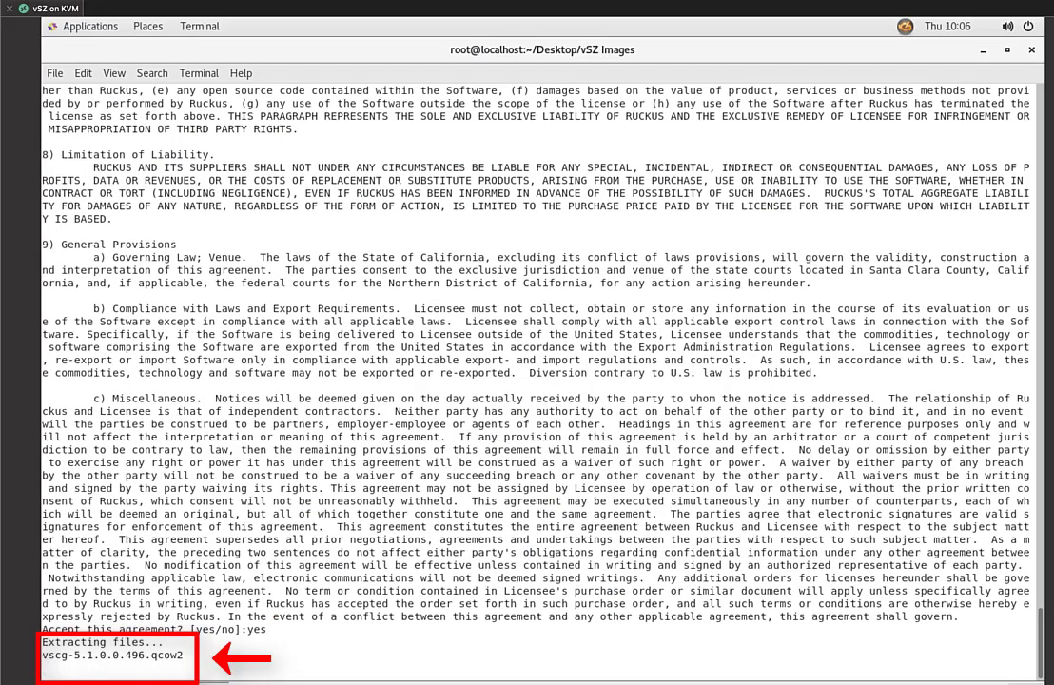
type("ls -al")
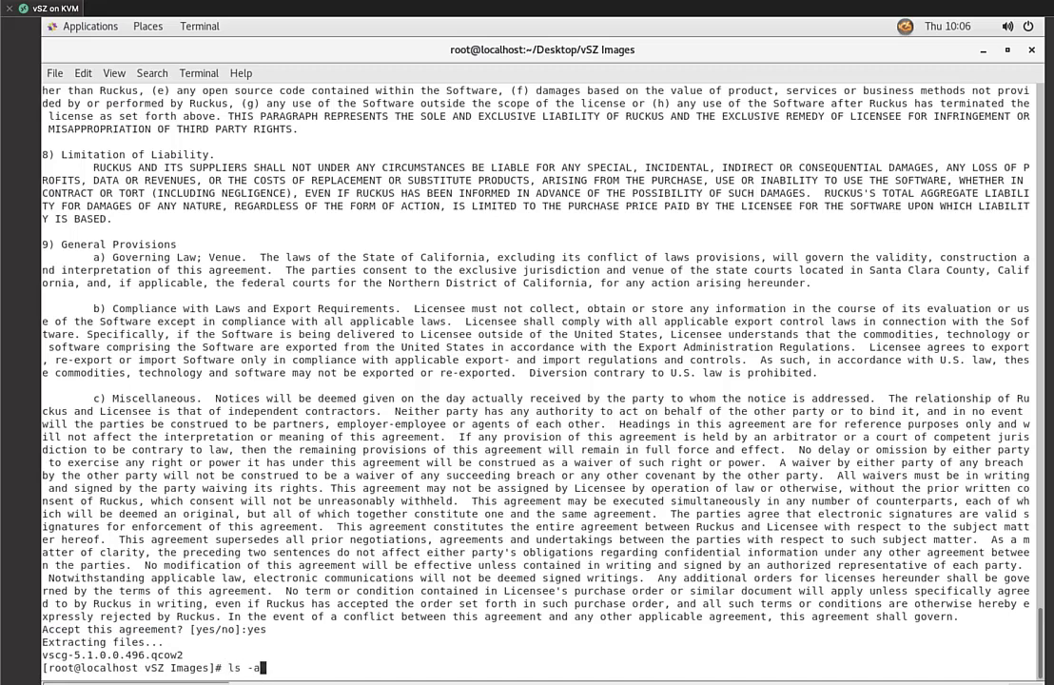
key("Return")
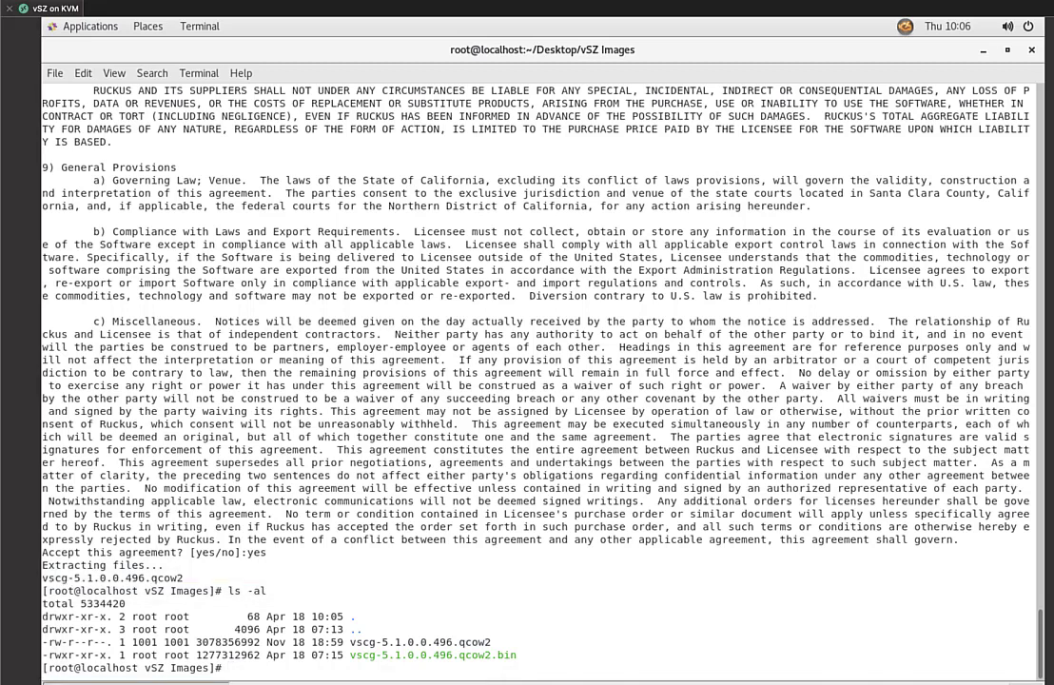
Launch Virtual Machine Manager from the desktop and choose File > New Virtual Machine
left_click(983, 50)
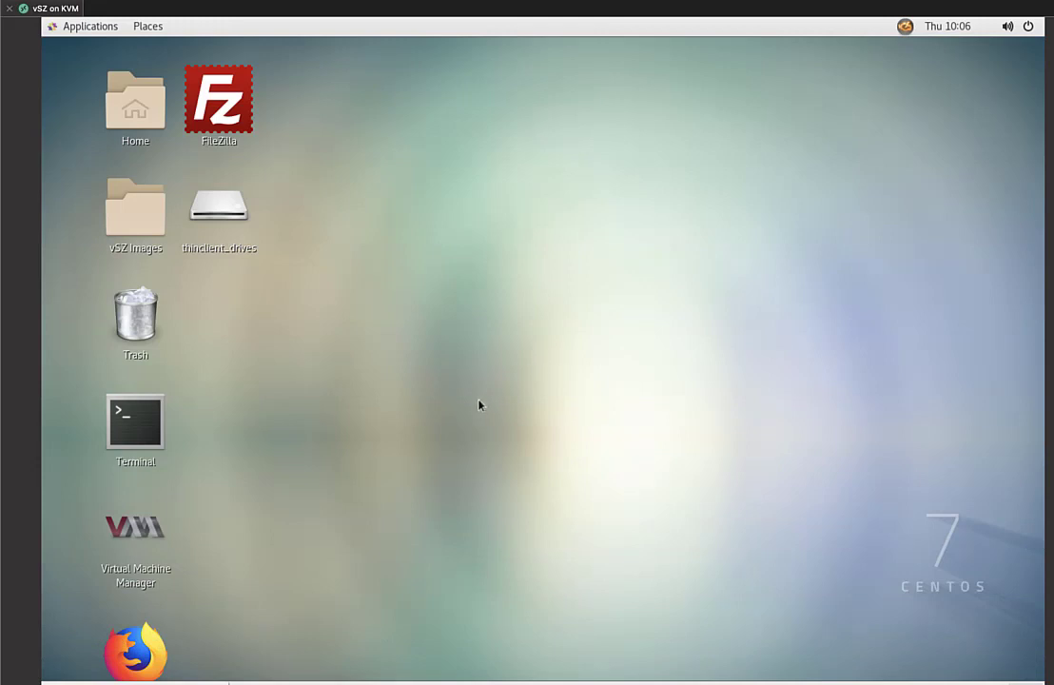
double_click(128, 534)
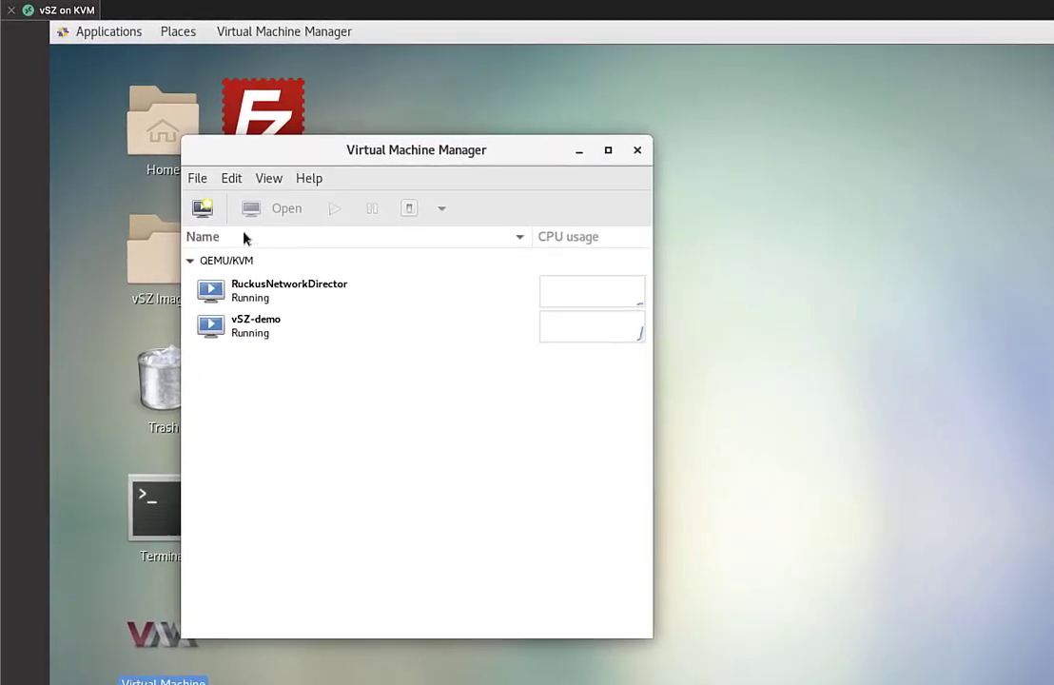
left_click(201, 184)
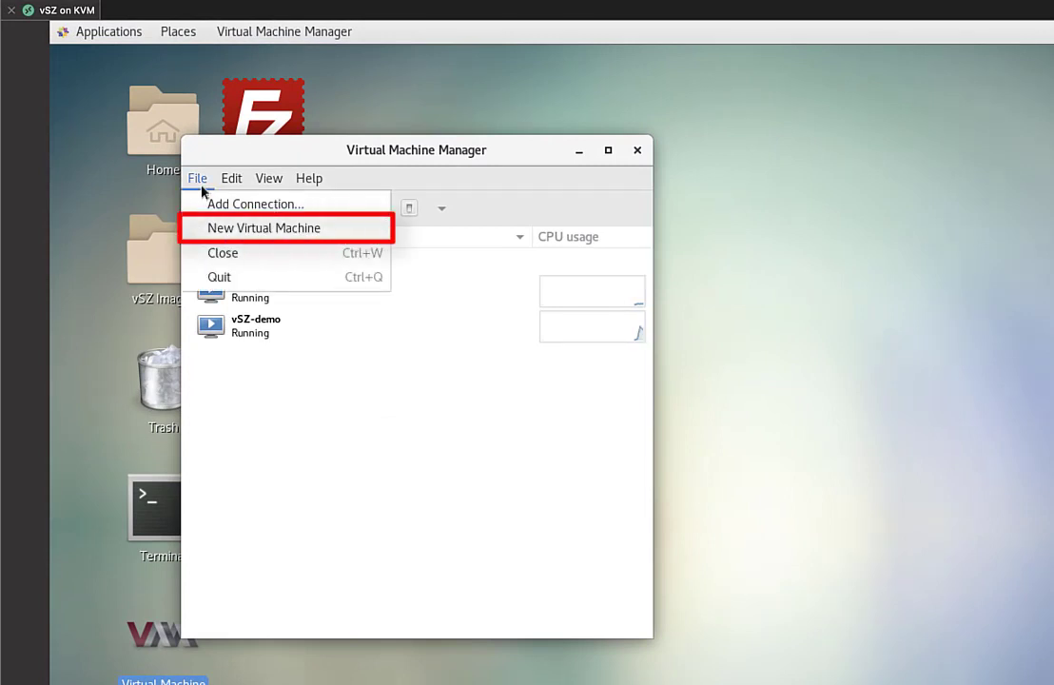
left_click(349, 234)
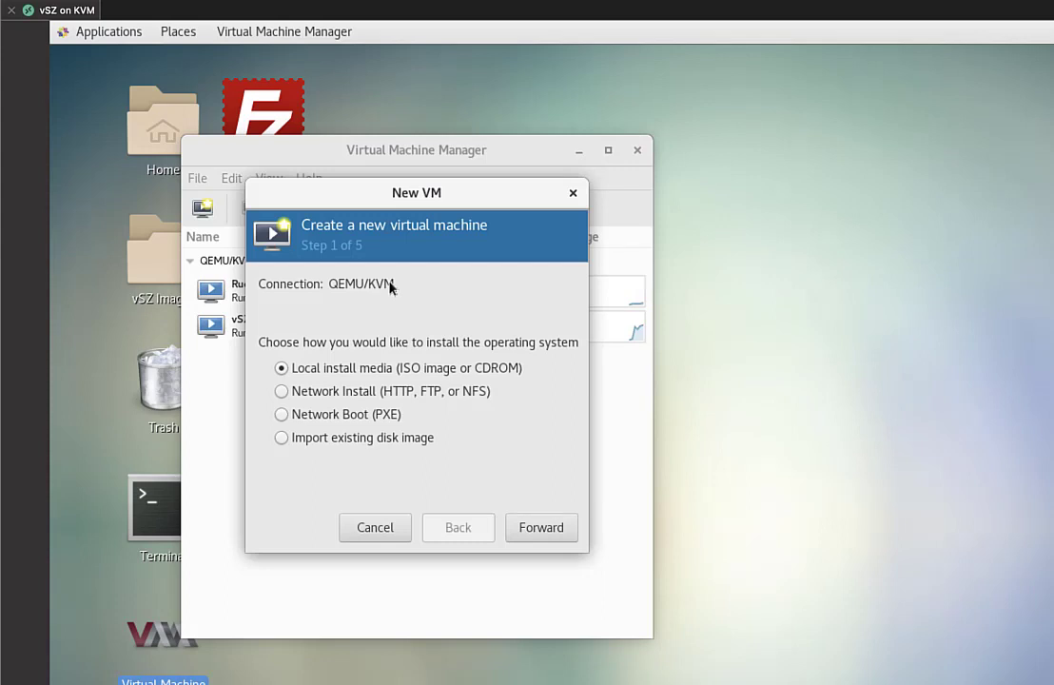
Import existing disk image /root/Desktop/vSZ Images/vscg-5.1.0.0.496.qcow2 as the VM's storage
left_click(401, 440)
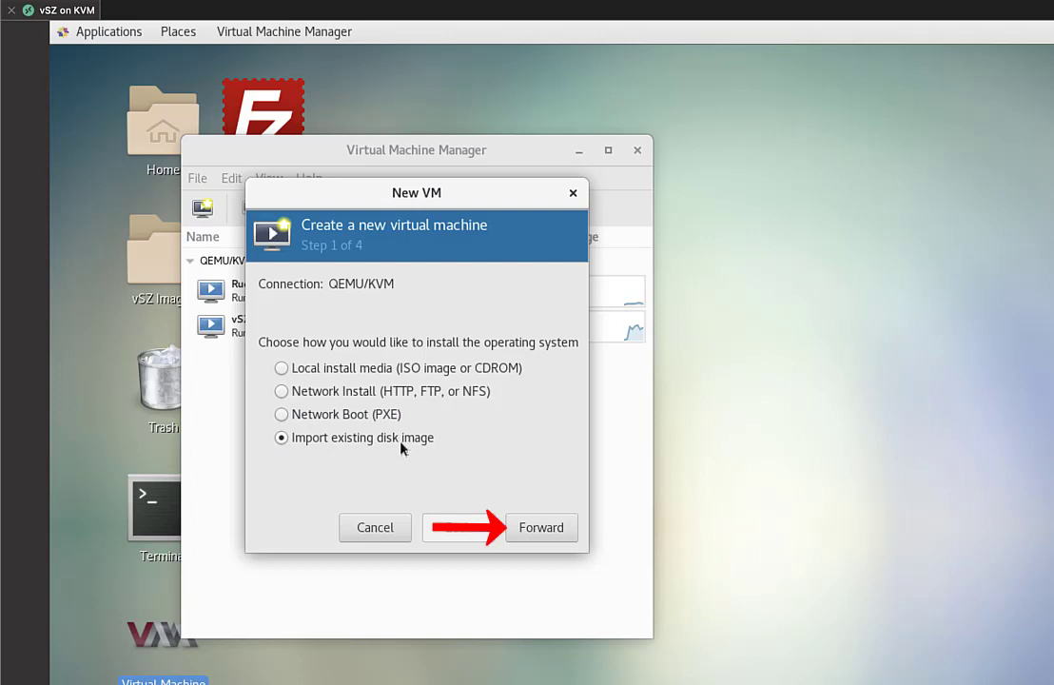
left_click(544, 528)
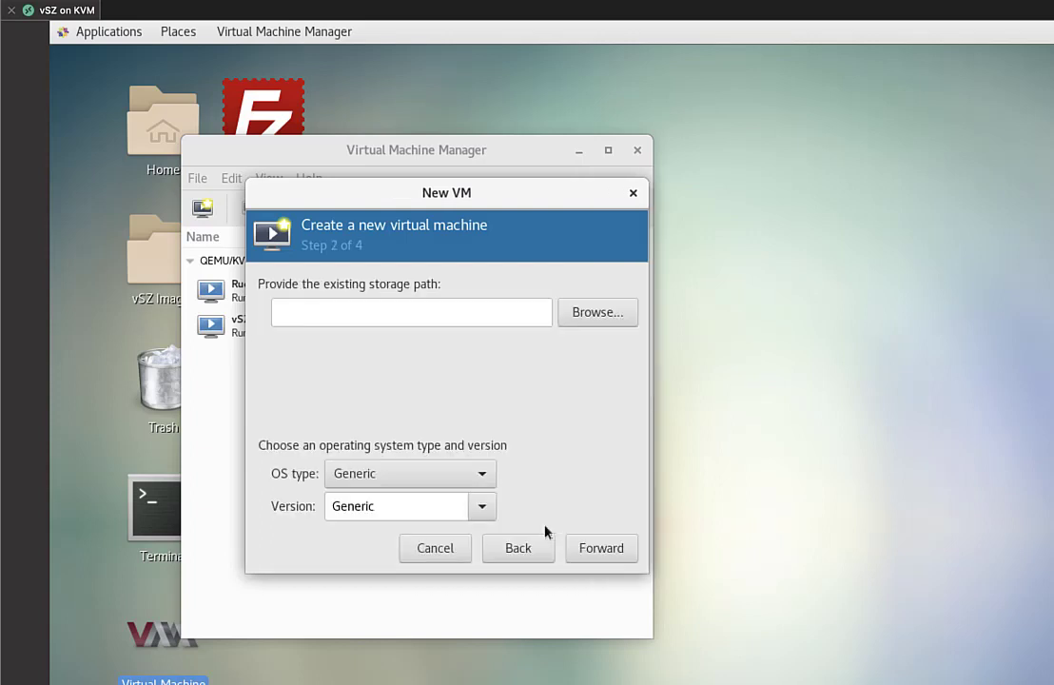
left_click(588, 315)
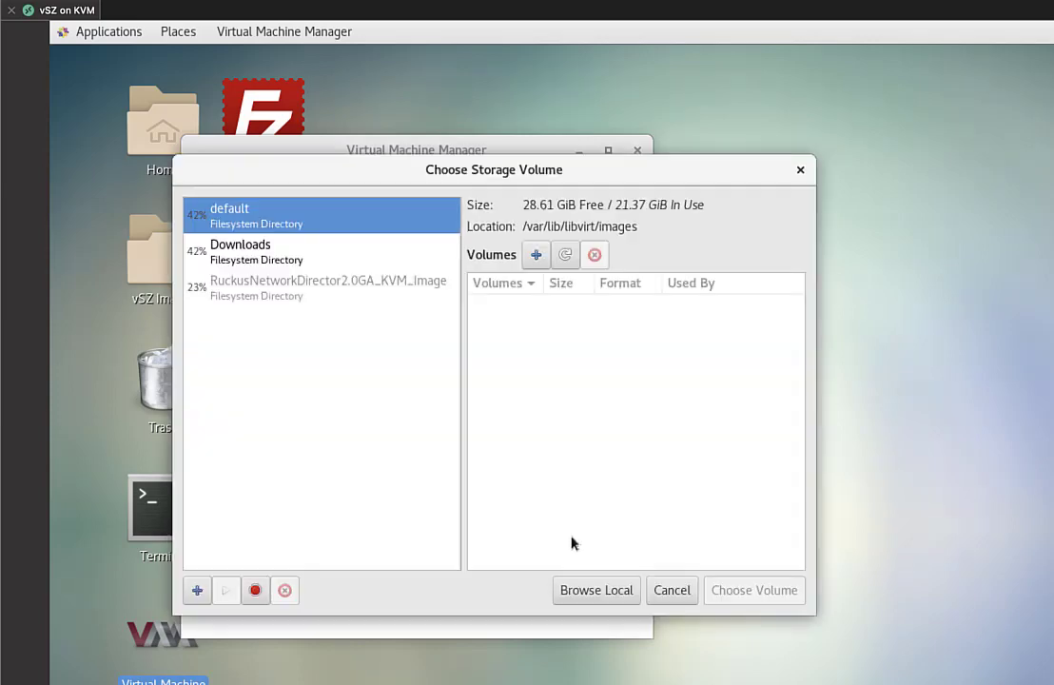
left_click(597, 590)
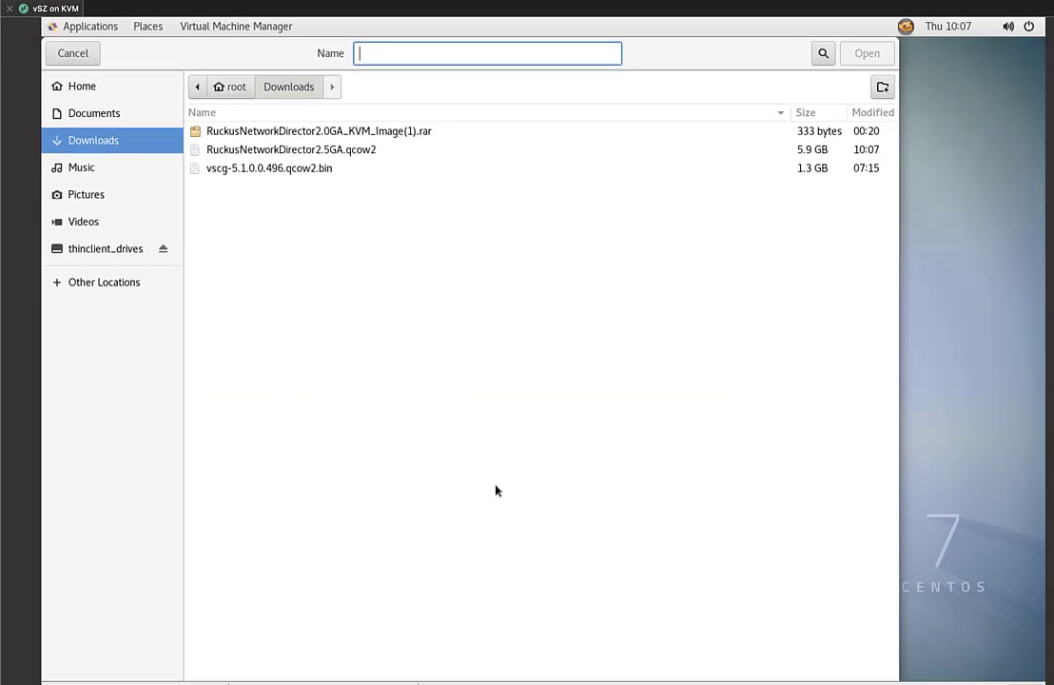
left_click(103, 86)
left_click(236, 152)
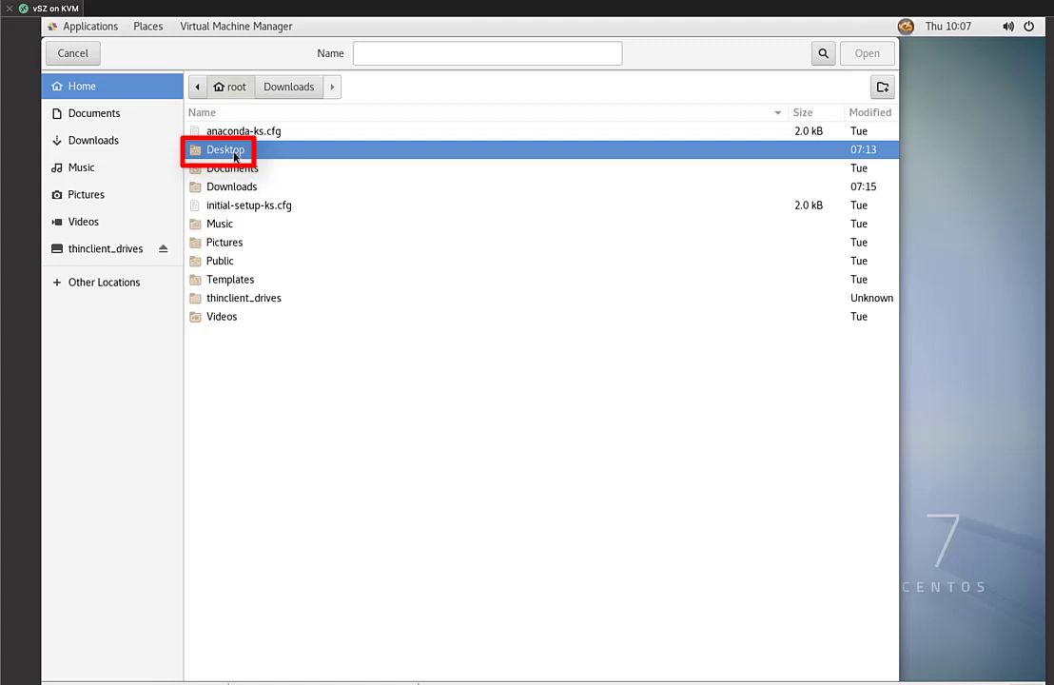
double_click(235, 155)
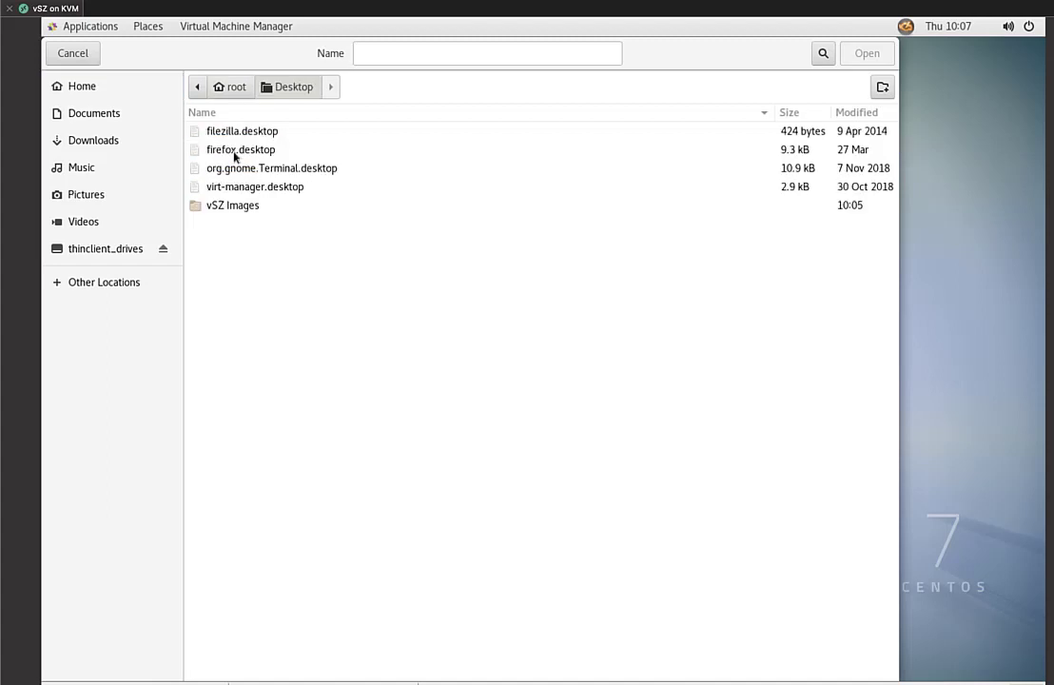
double_click(235, 207)
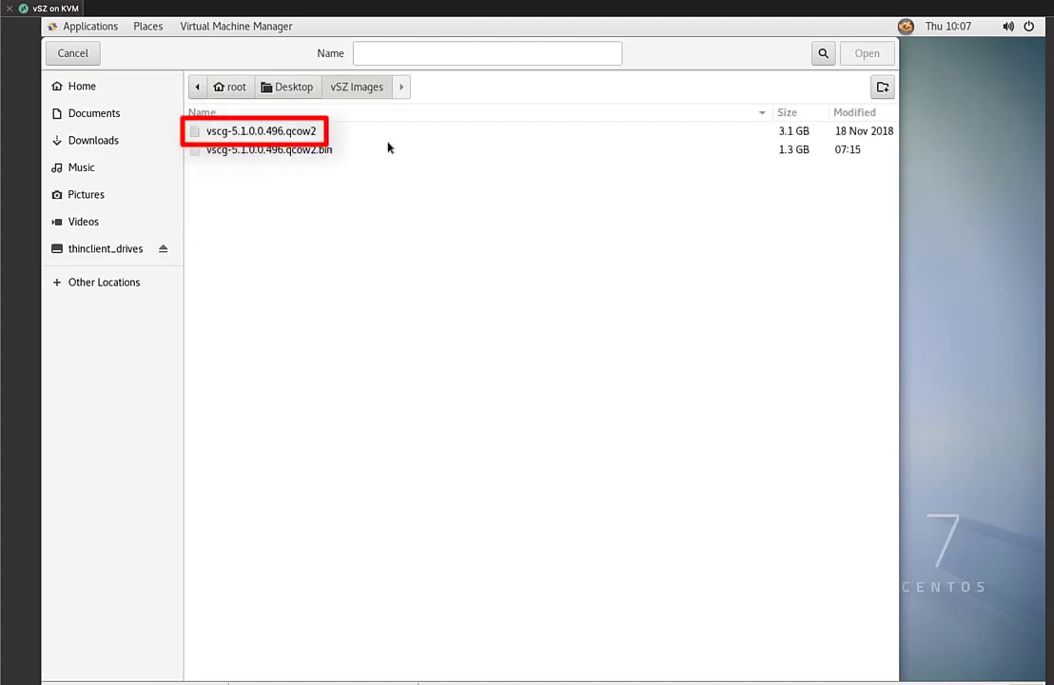
left_click(305, 133)
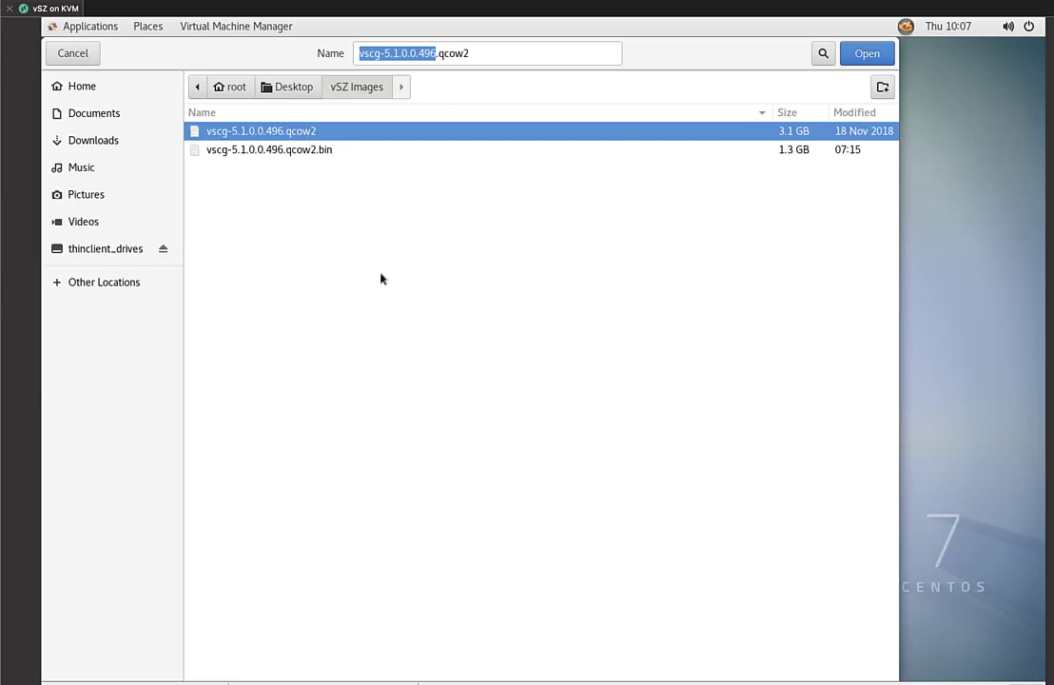
left_click(883, 54)
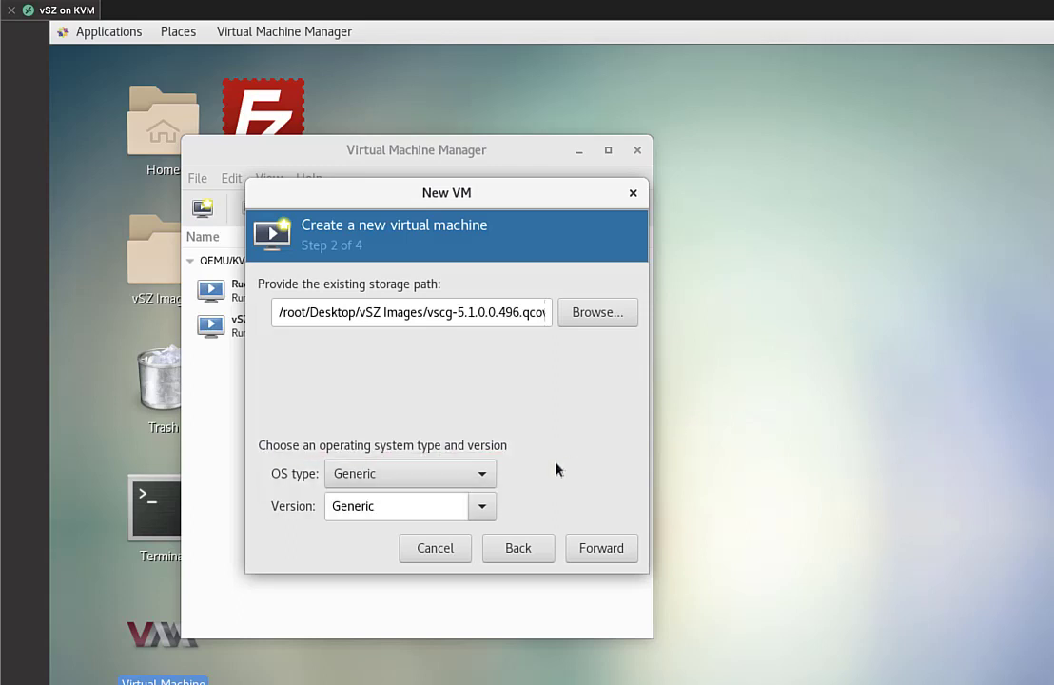
Choose OS type Linux with version CentOS 7.0 and continue to step 3
left_click(482, 475)
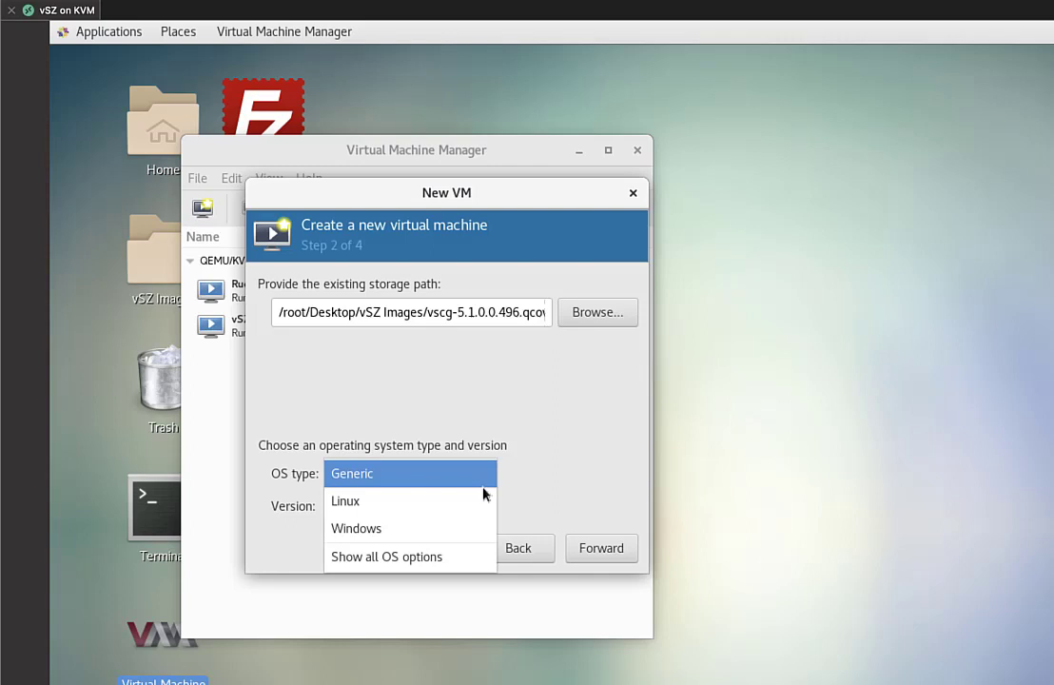
left_click(480, 508)
left_click(481, 509)
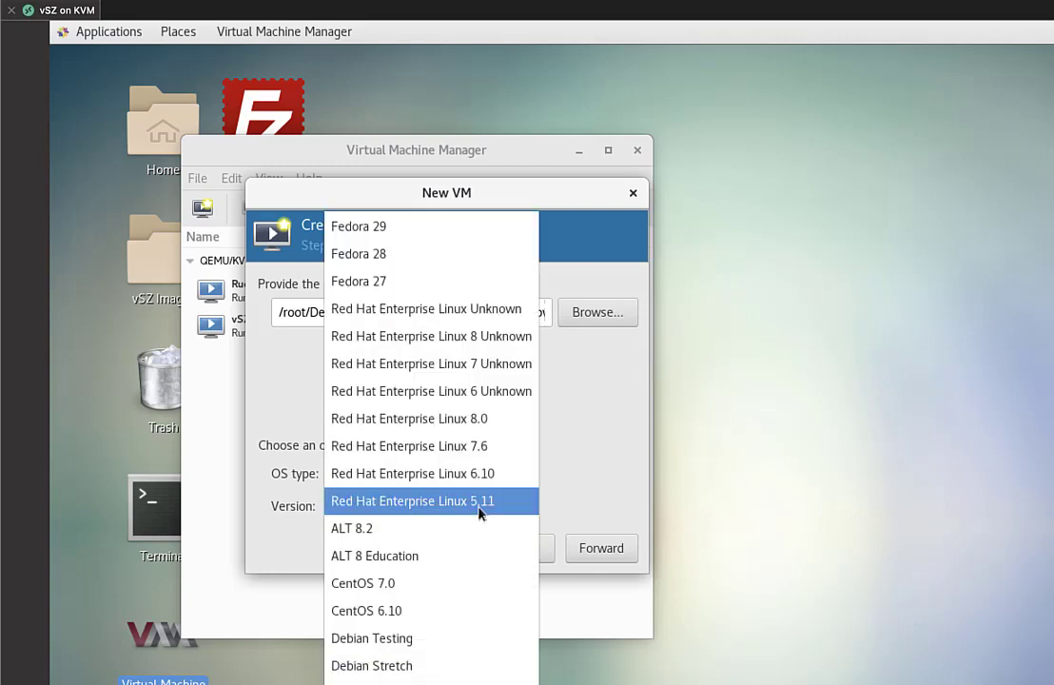
left_click(484, 585)
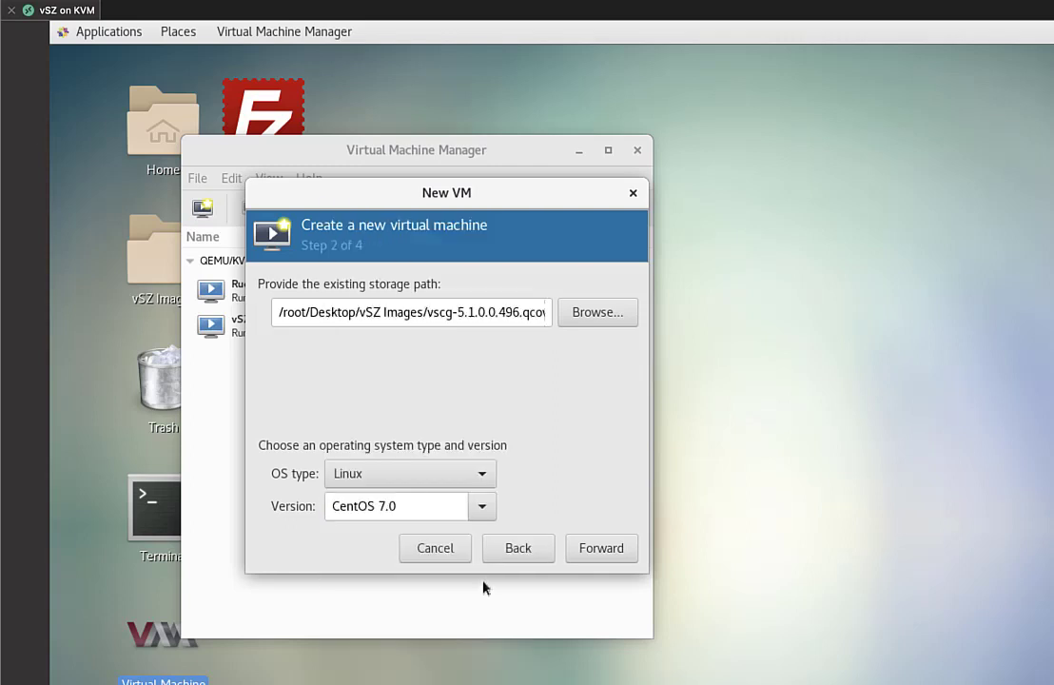
left_click(599, 552)
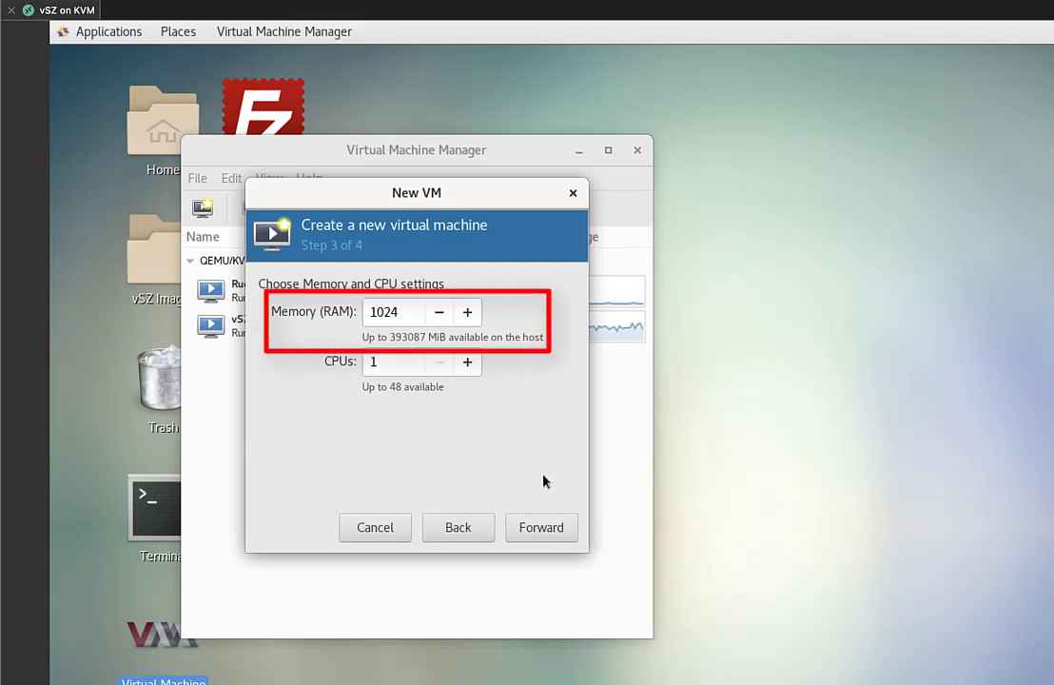
Set memory to 13312 MiB and CPUs to 2, then continue to step 4
left_click(401, 312)
left_click_drag(401, 312, 366, 313)
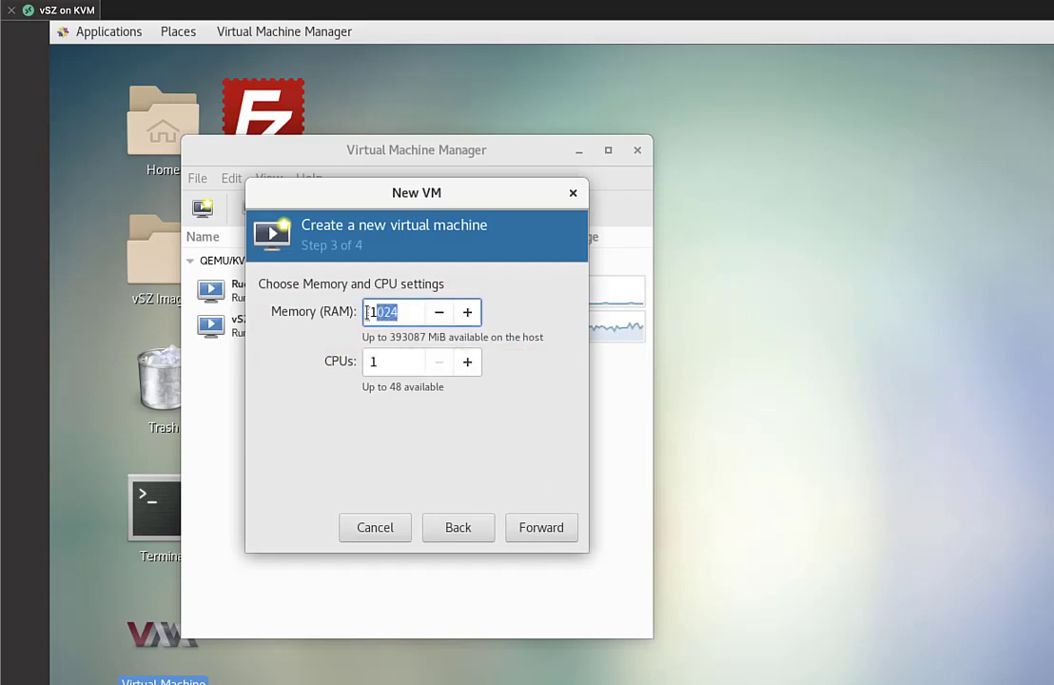
type("13312")
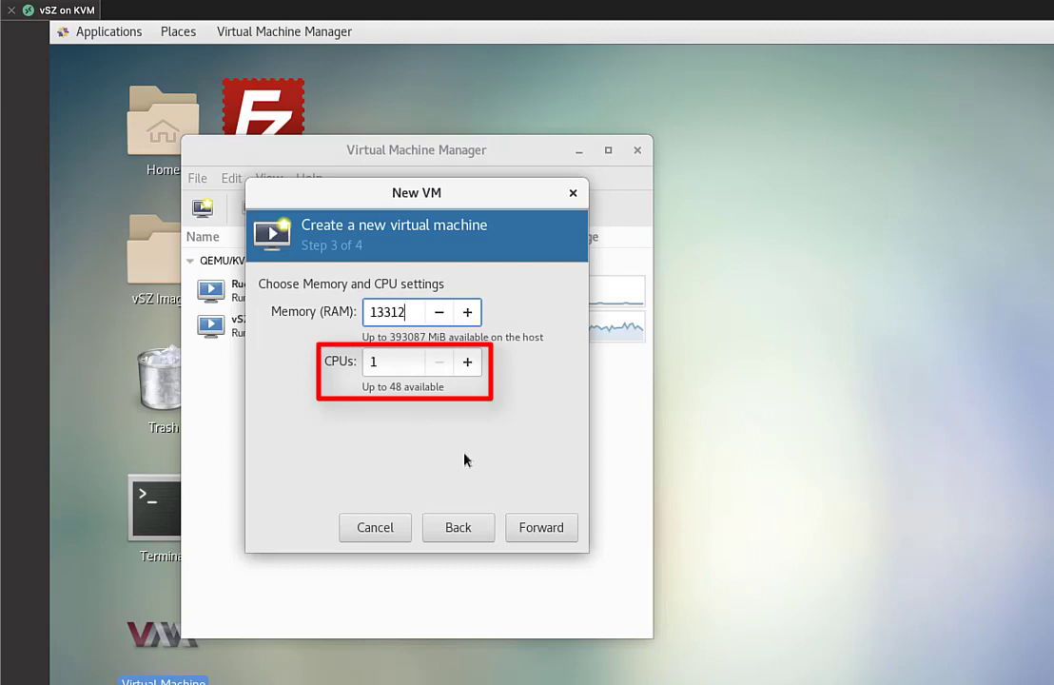
left_click(467, 363)
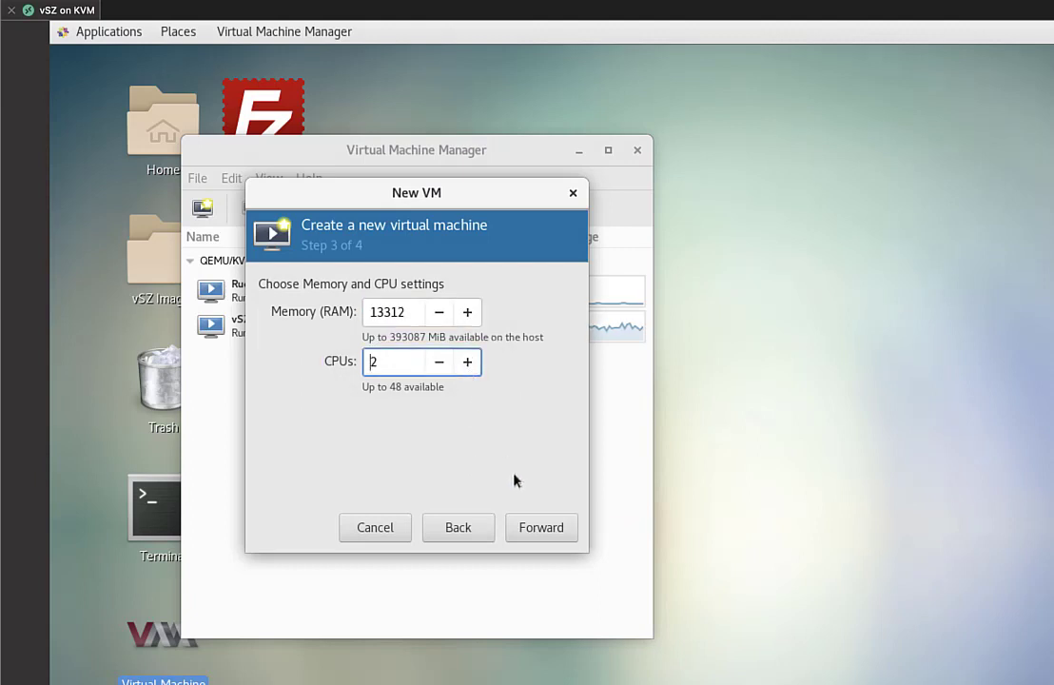
left_click(541, 529)
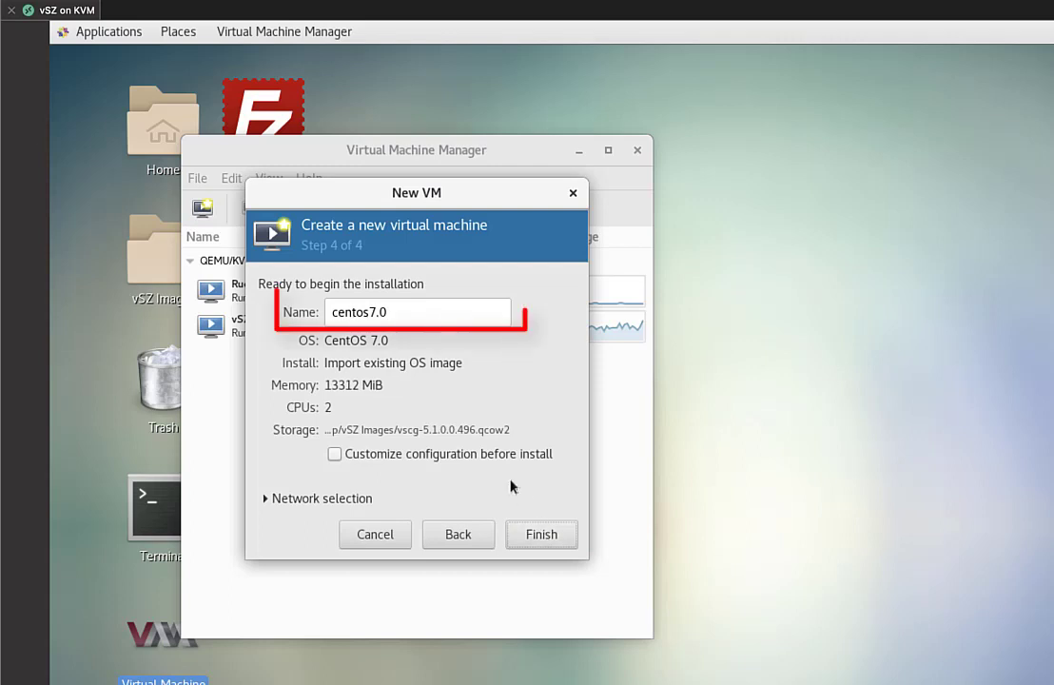
Name the VM vSZ-51, use host device eno2 macvtap in Bridge mode, and finish
left_click(418, 312)
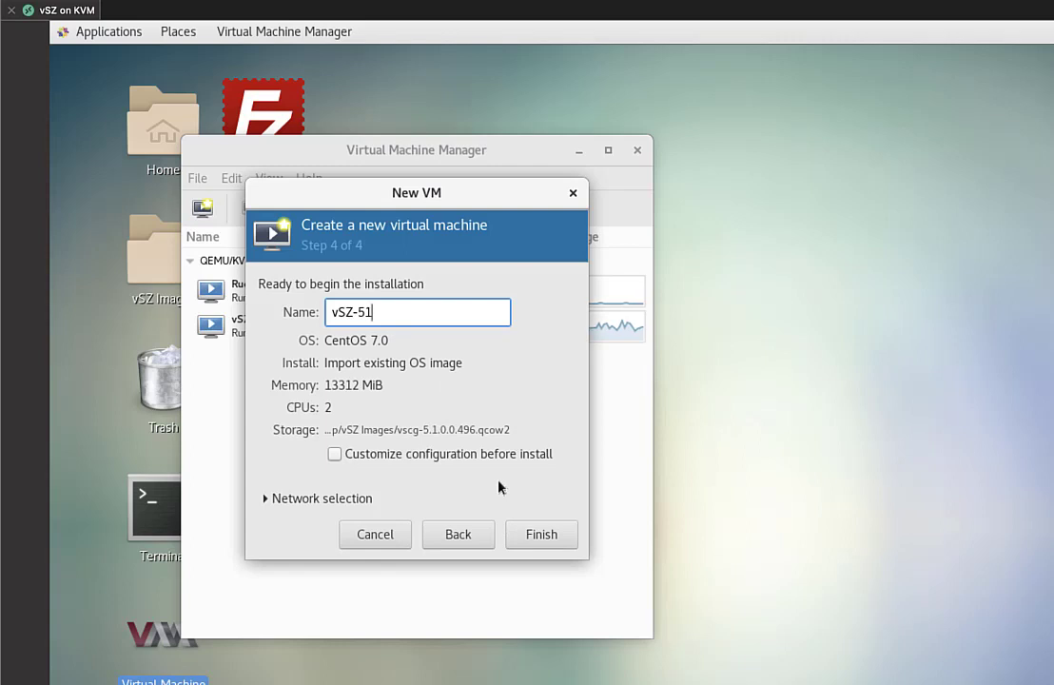
left_click(265, 500)
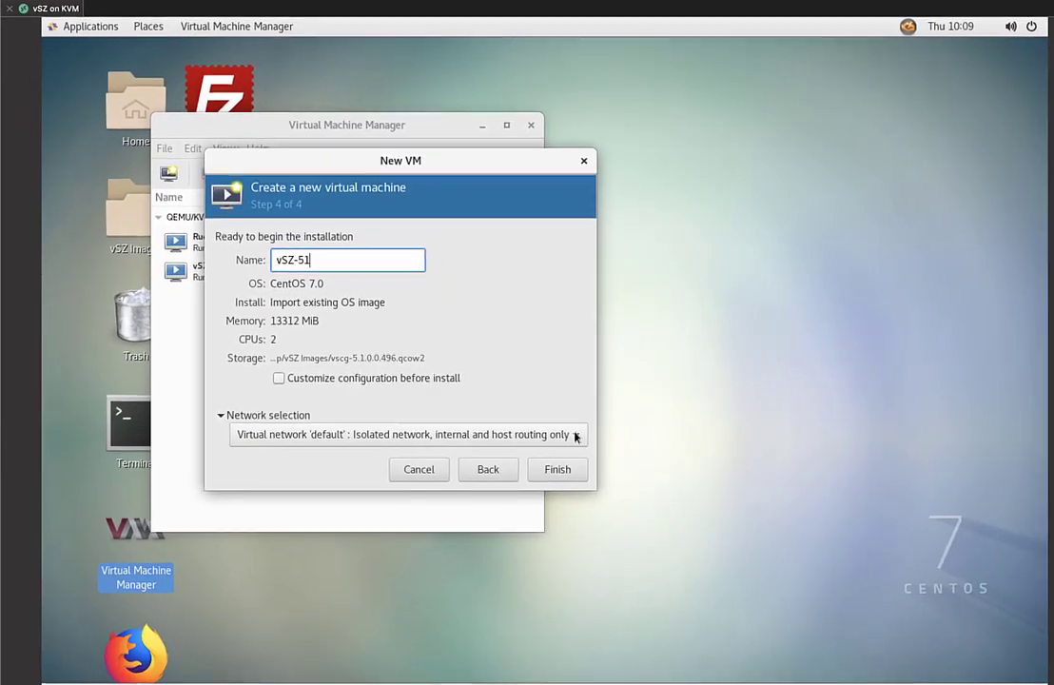
left_click(690, 521)
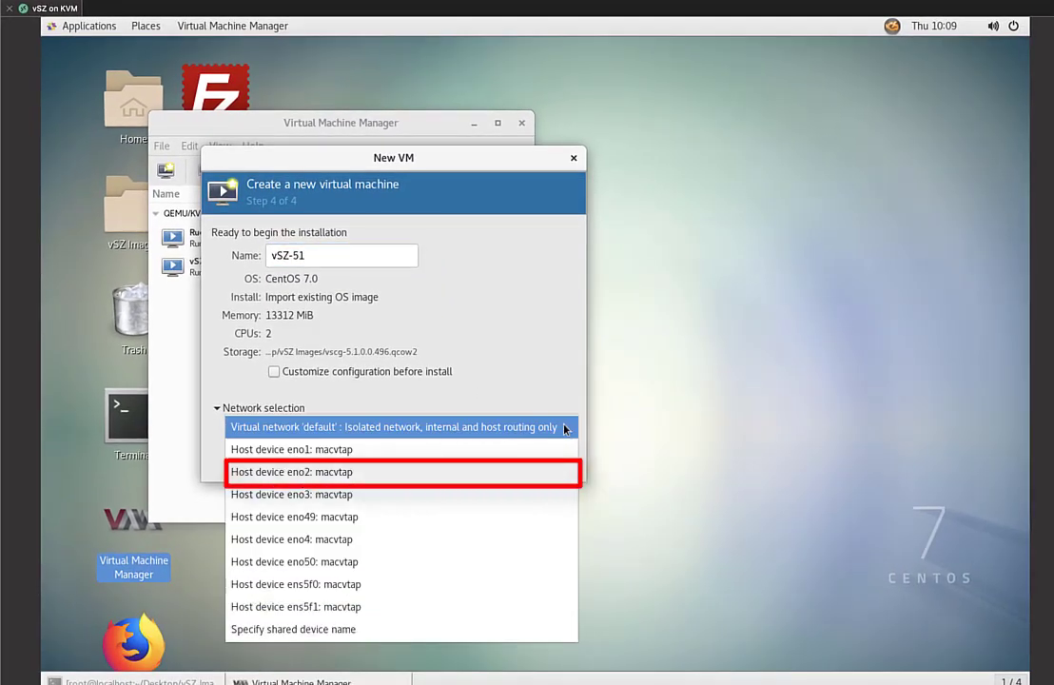
left_click(562, 472)
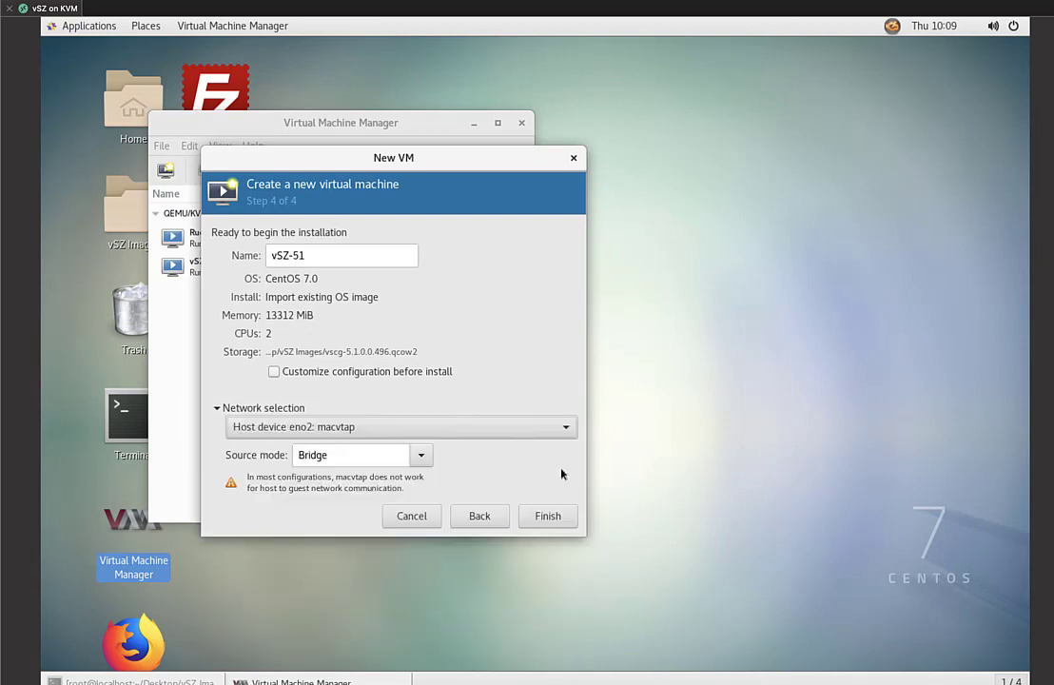
left_click(420, 457)
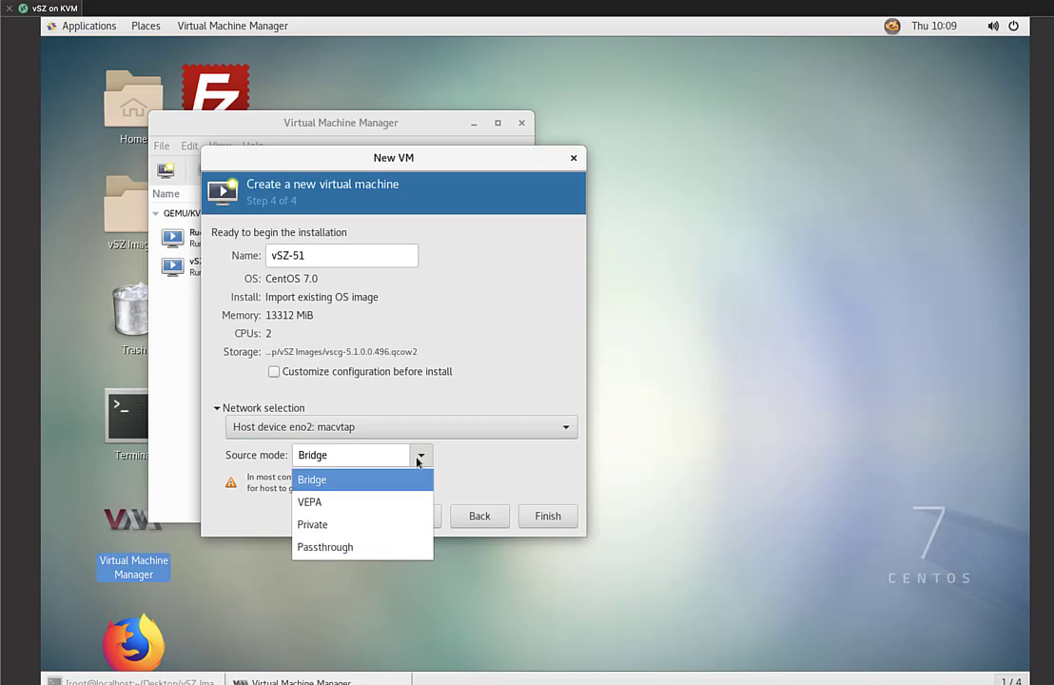
left_click(419, 480)
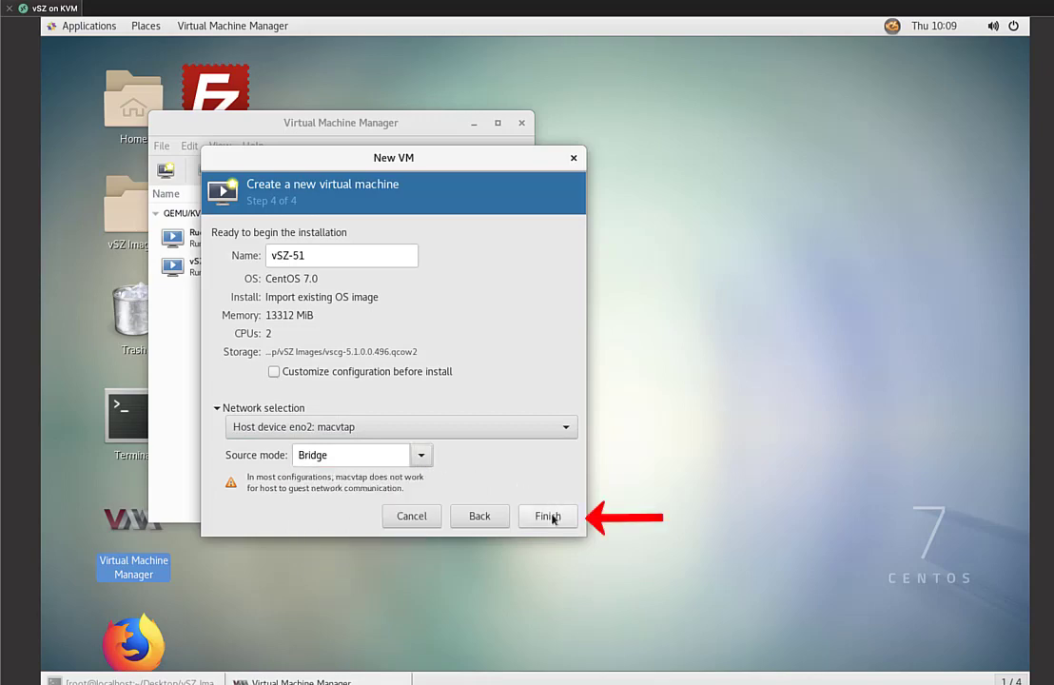
left_click(550, 516)
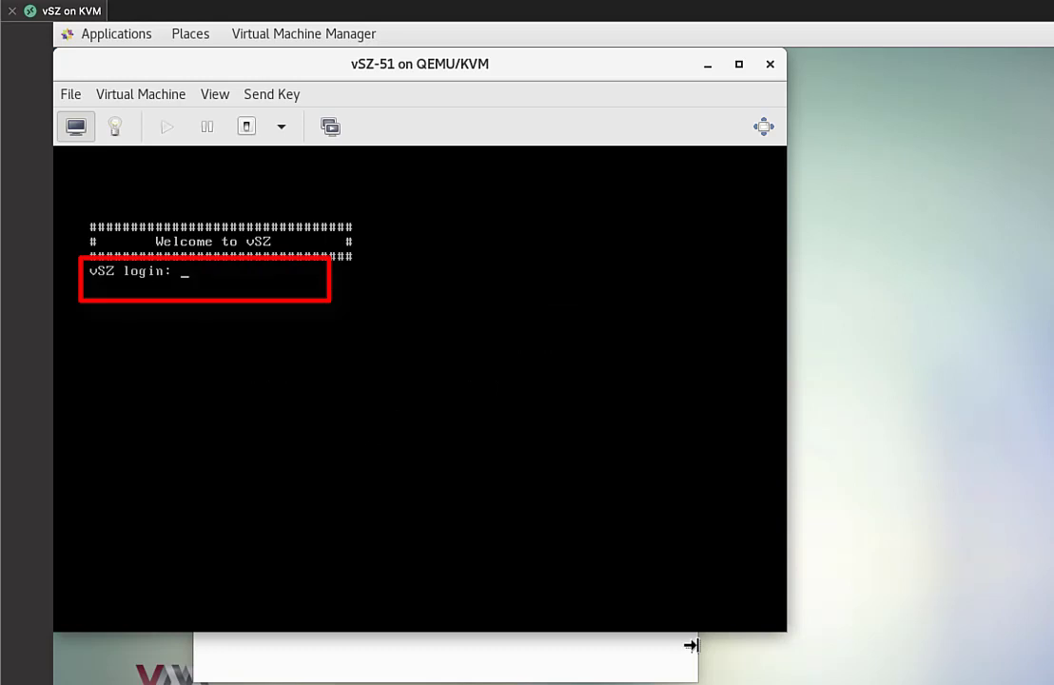
Log into the vSZ-51 console as admin with the account password
type("admin")
key("Return")
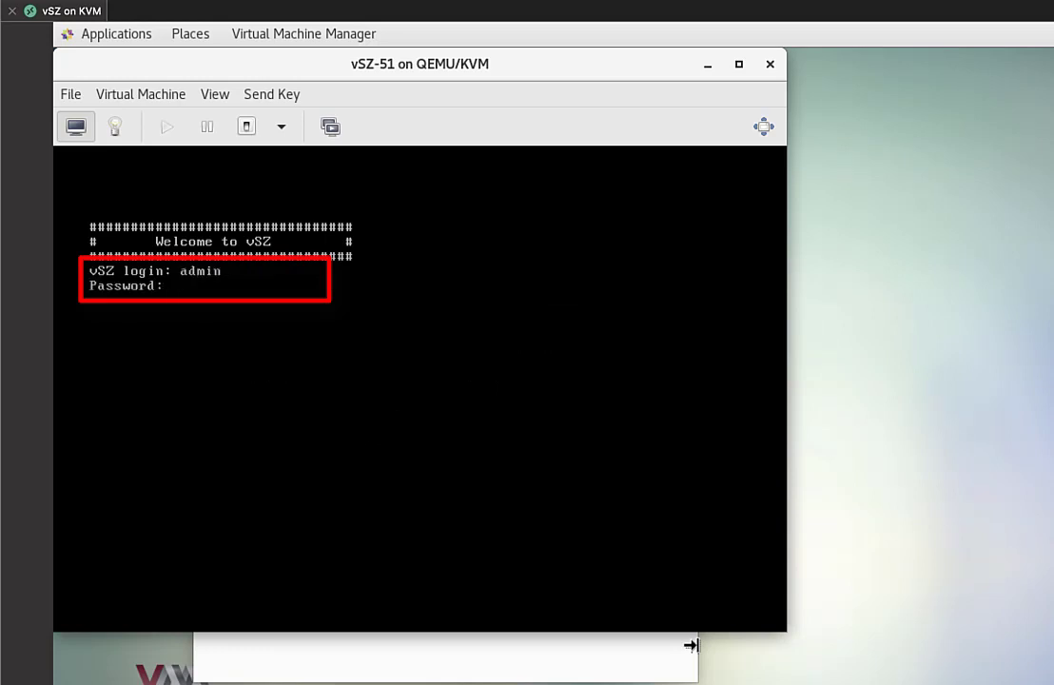
key("Return")
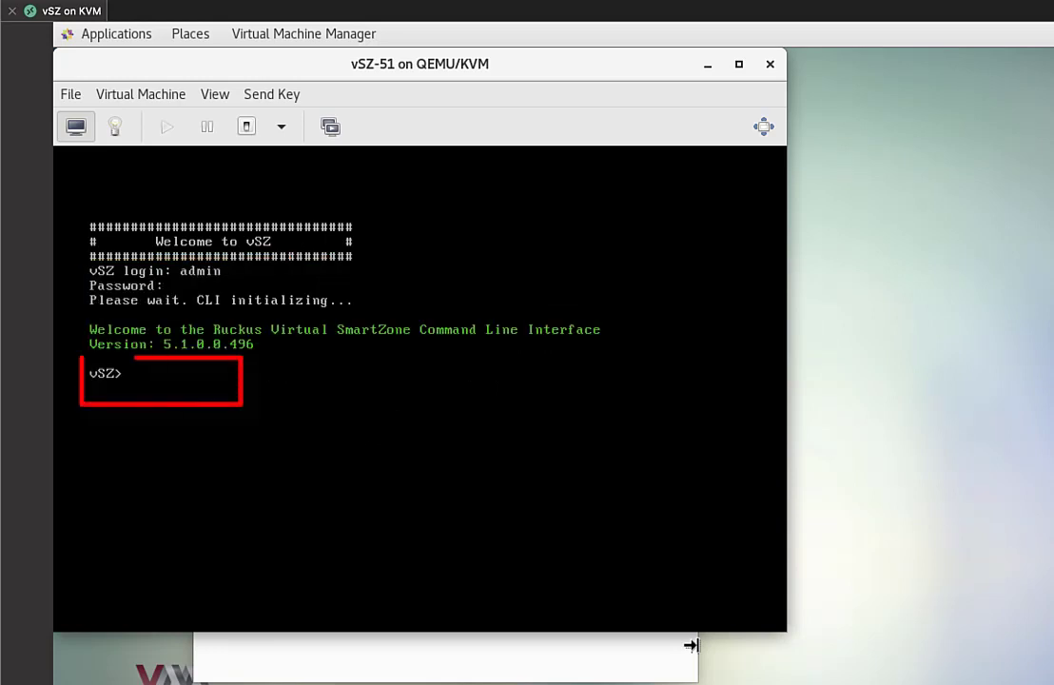
Enter enable mode with the enable password and run setup
type("en")
key("Return")
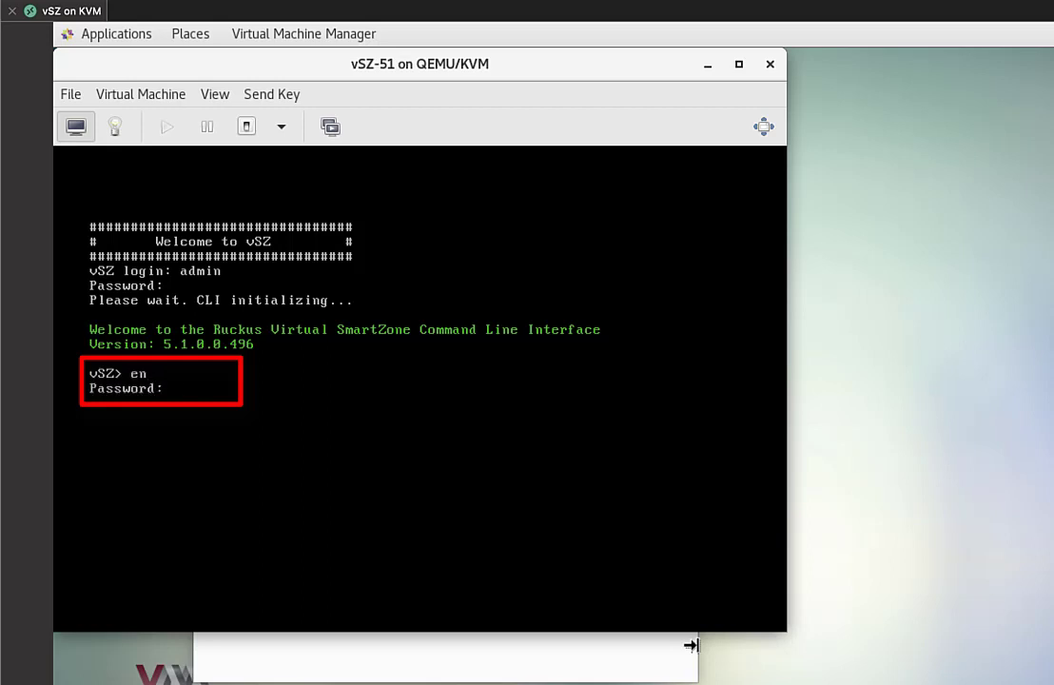
type("admin")
key("Return")
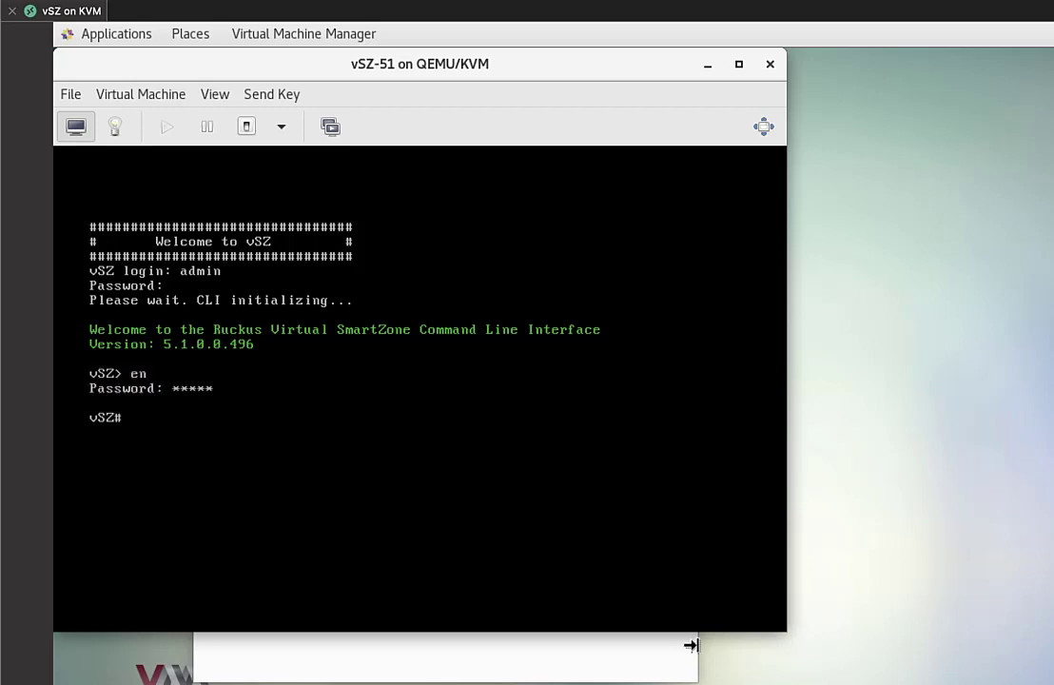
type("setup")
key("Return")
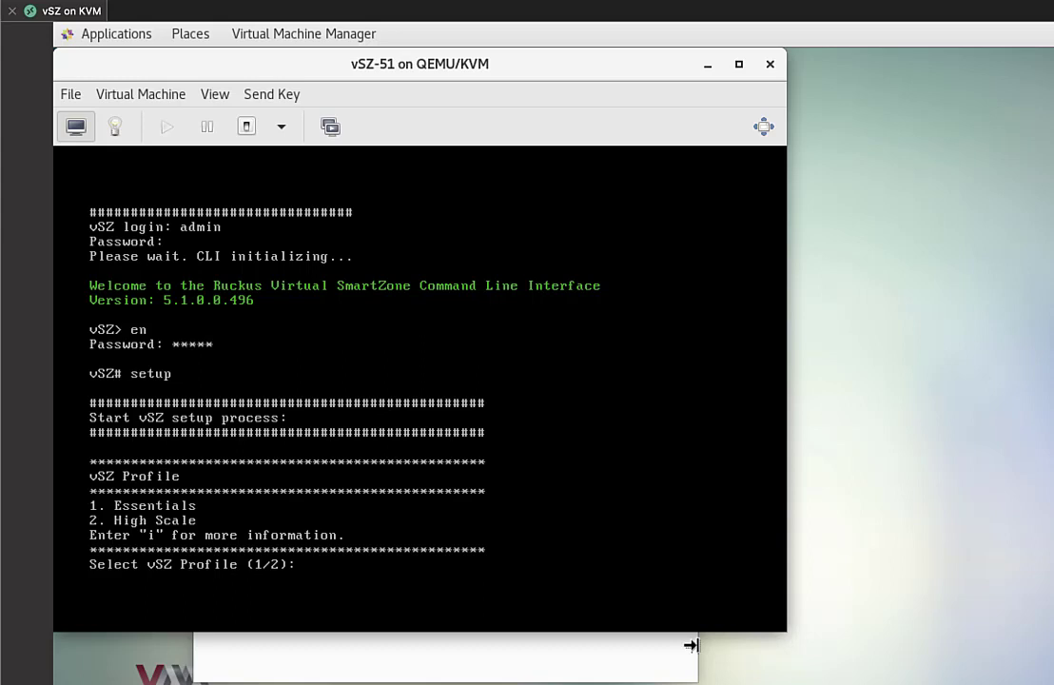
Select and confirm the Essentials vSZ profile
type("1")
key("Return")
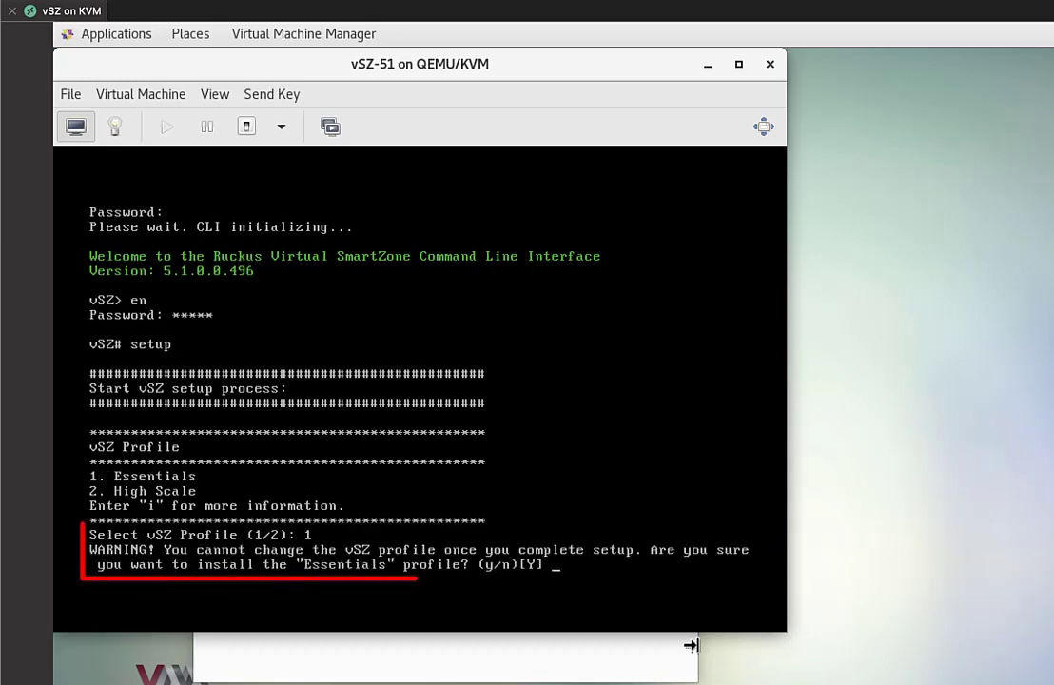
type("y")
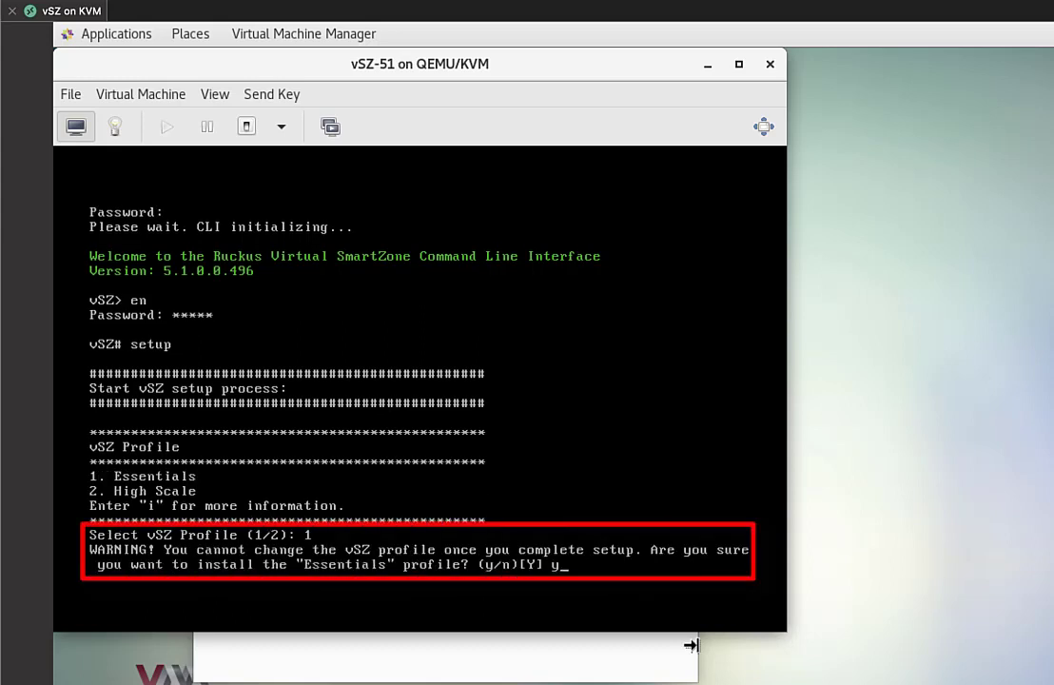
key("Return")
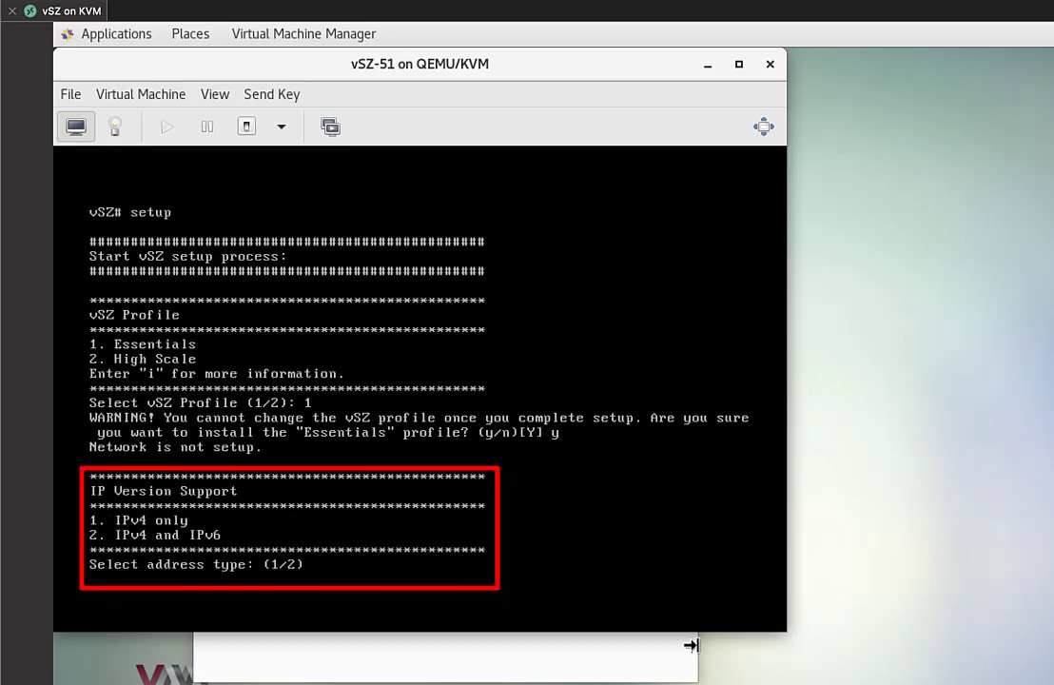
Choose IPv4-only manual addressing with IP 10.176.210.85 and start the 255.255.252.0 netmask
type("1")
key("Return")
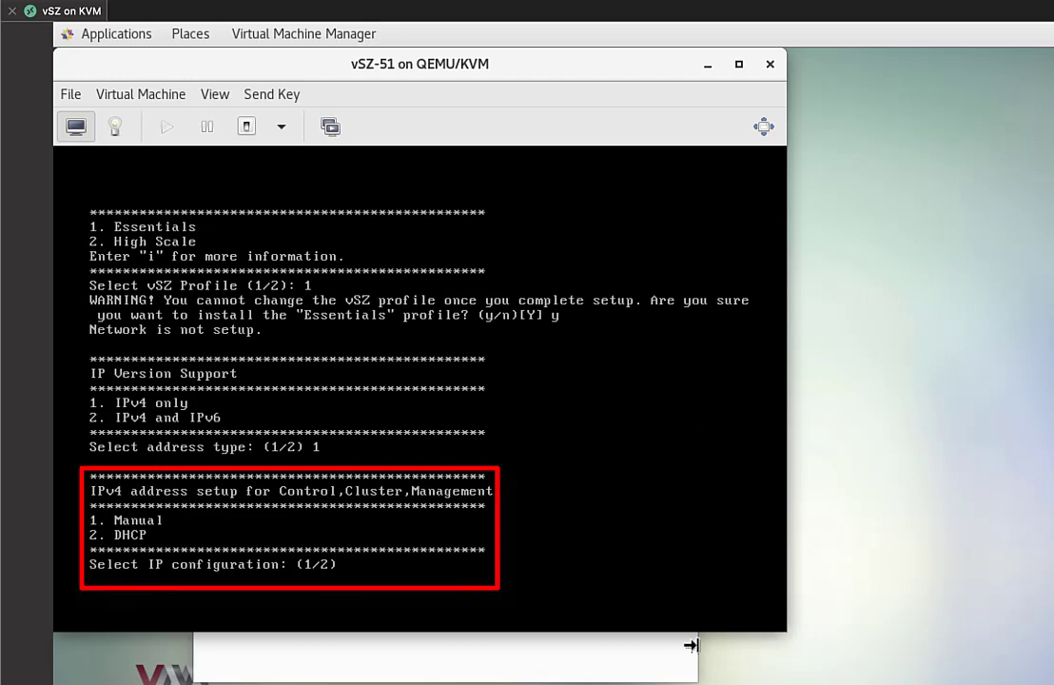
type("1")
key("Return")
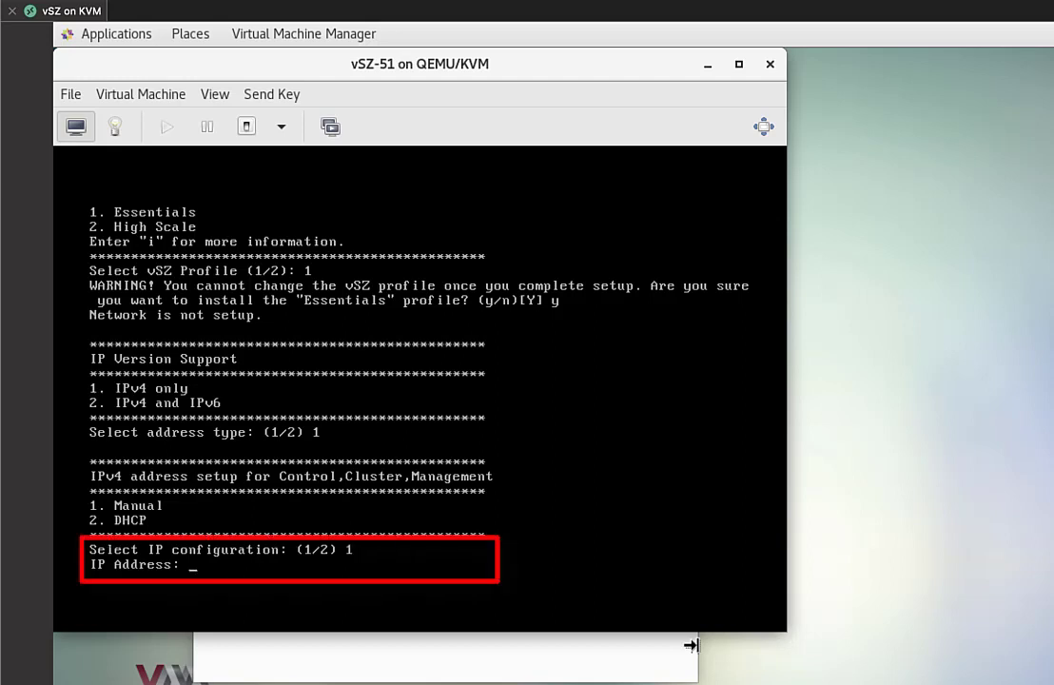
type("10.176.210.85")
key("Return")
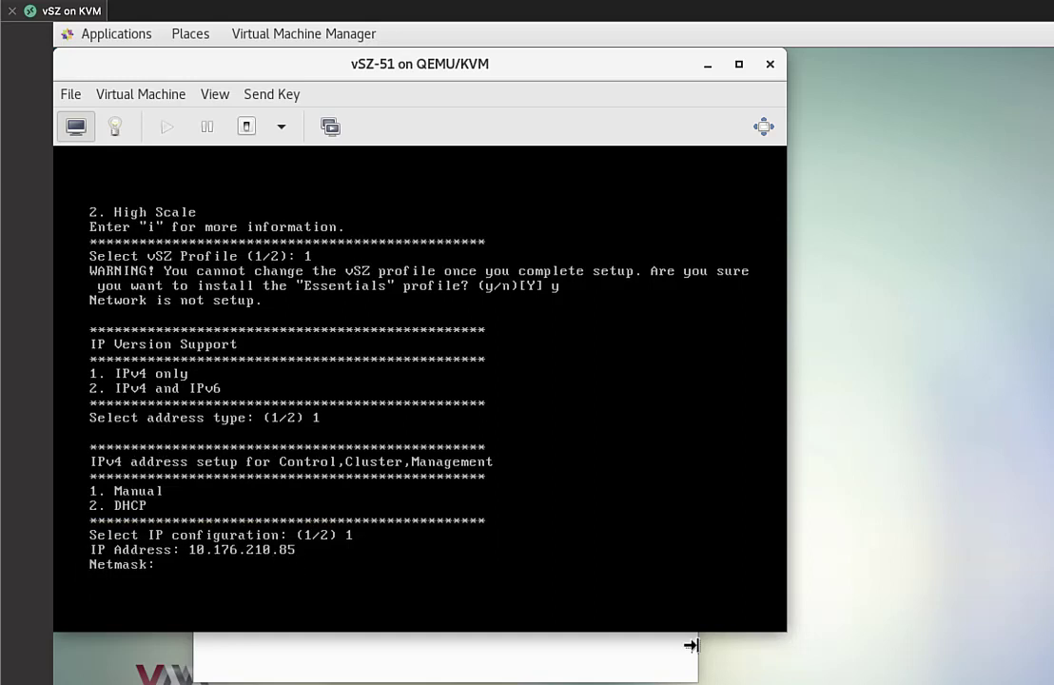
type("255.2")
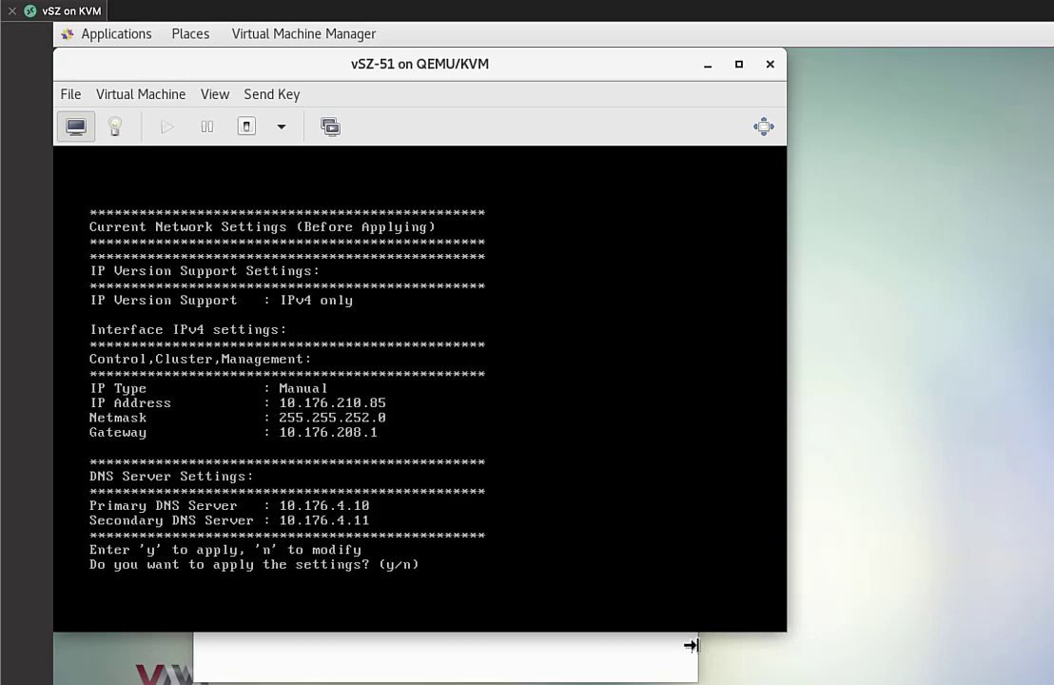
Answer y to apply the network settings, then y again to accept and continue
type("y")
key("Return")
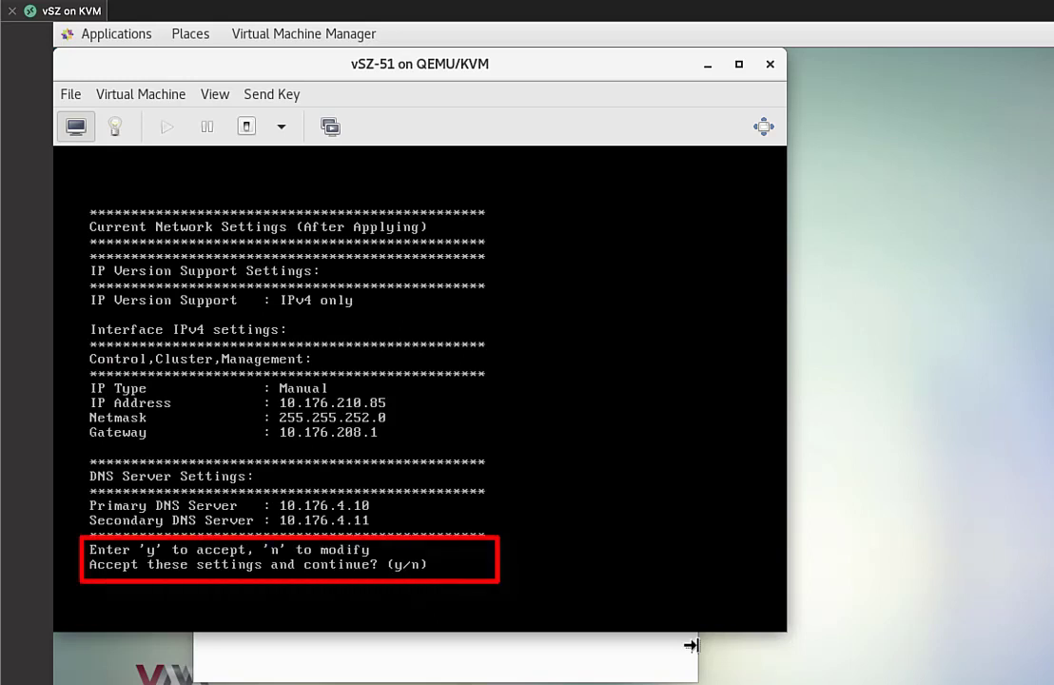
type("y")
key("Return")
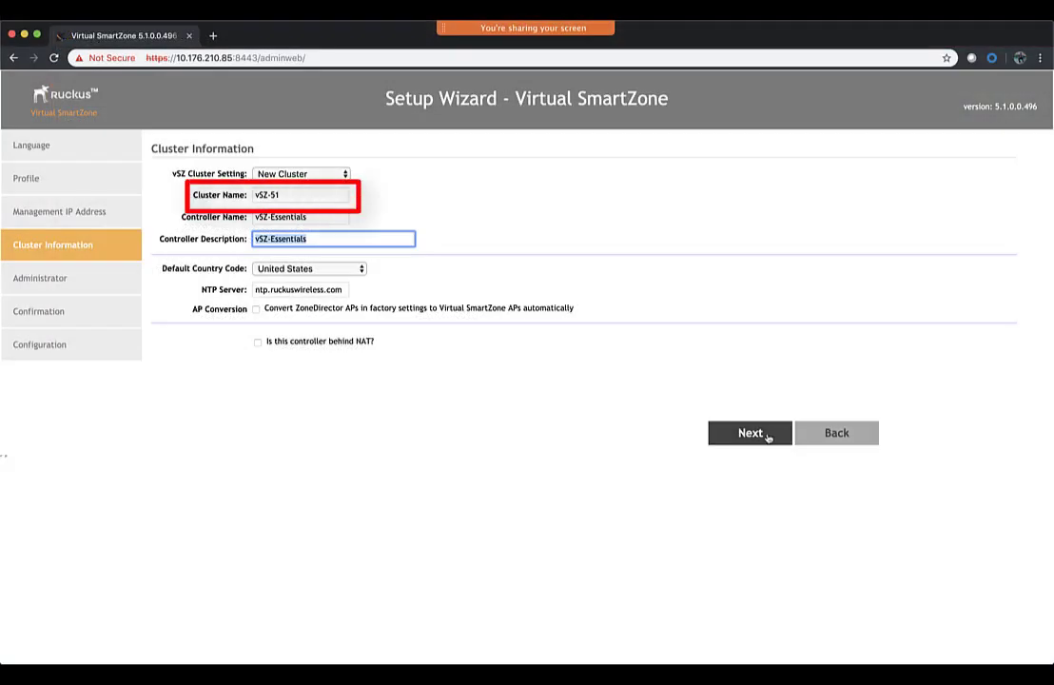
Confirm cluster vSZ-51, fill in the administrator passwords, and finish the wizard to start configuration
left_click(749, 432)
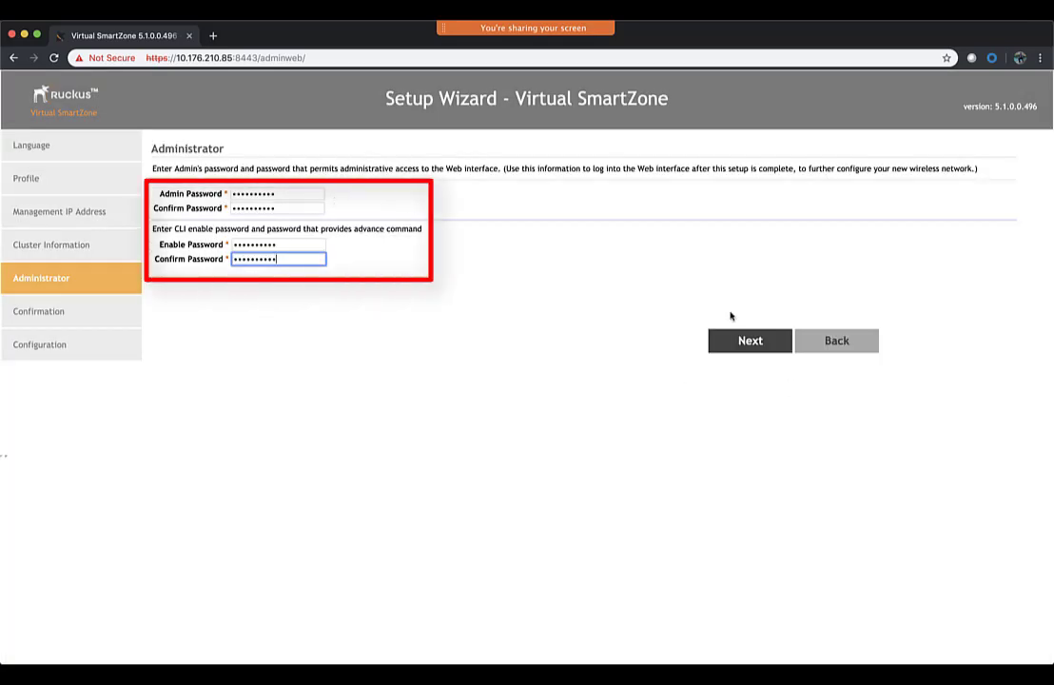
left_click(743, 334)
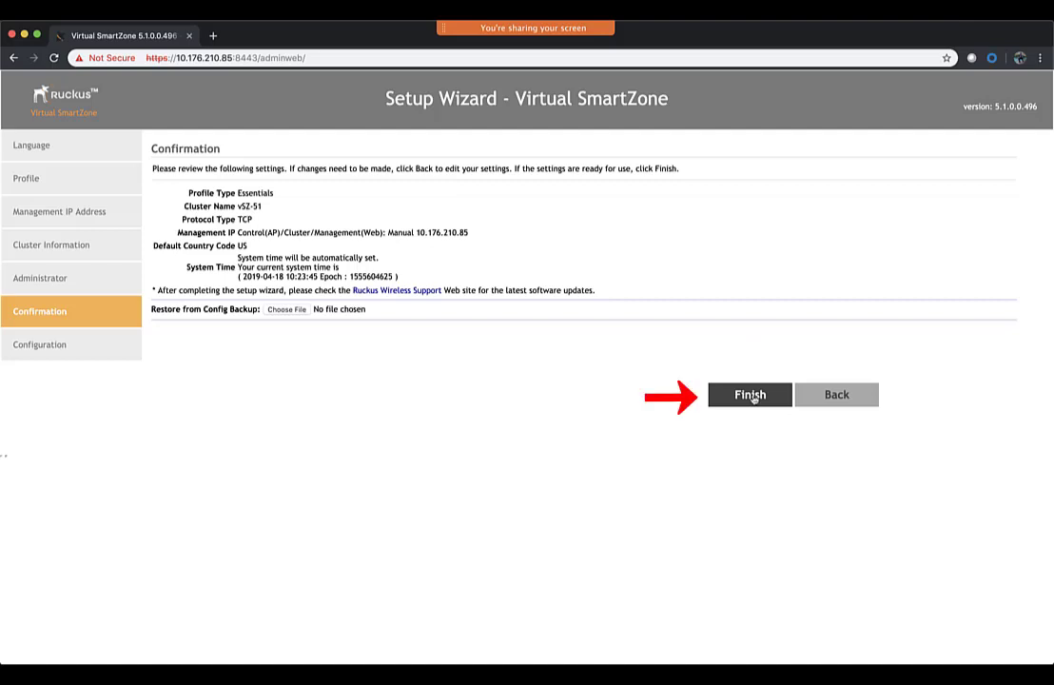
left_click(752, 398)
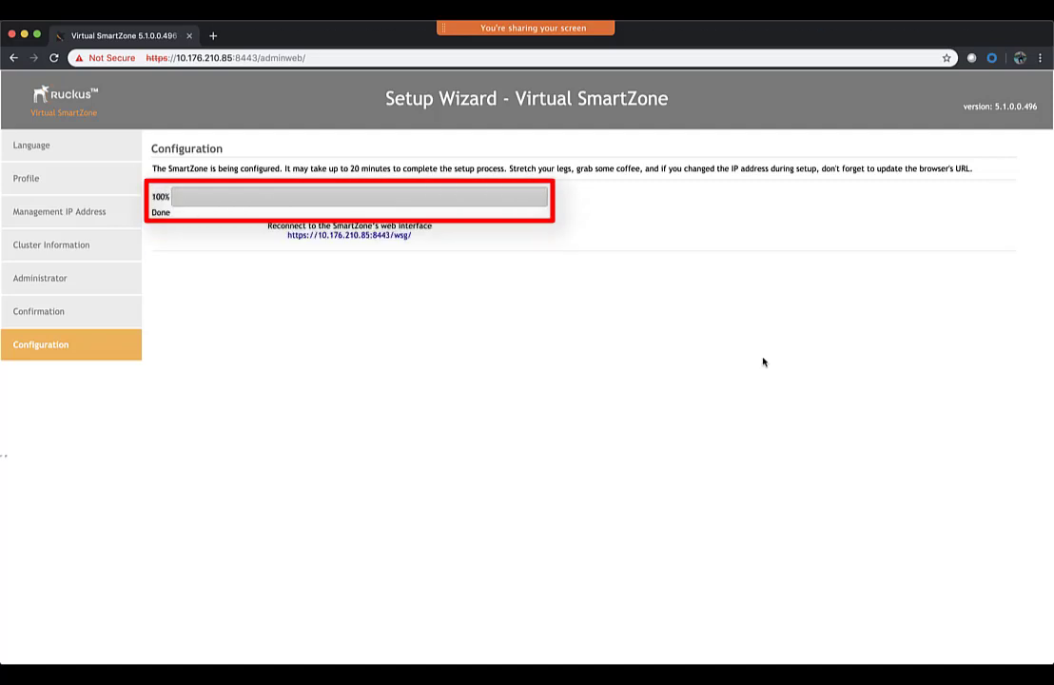
left_click(359, 240)
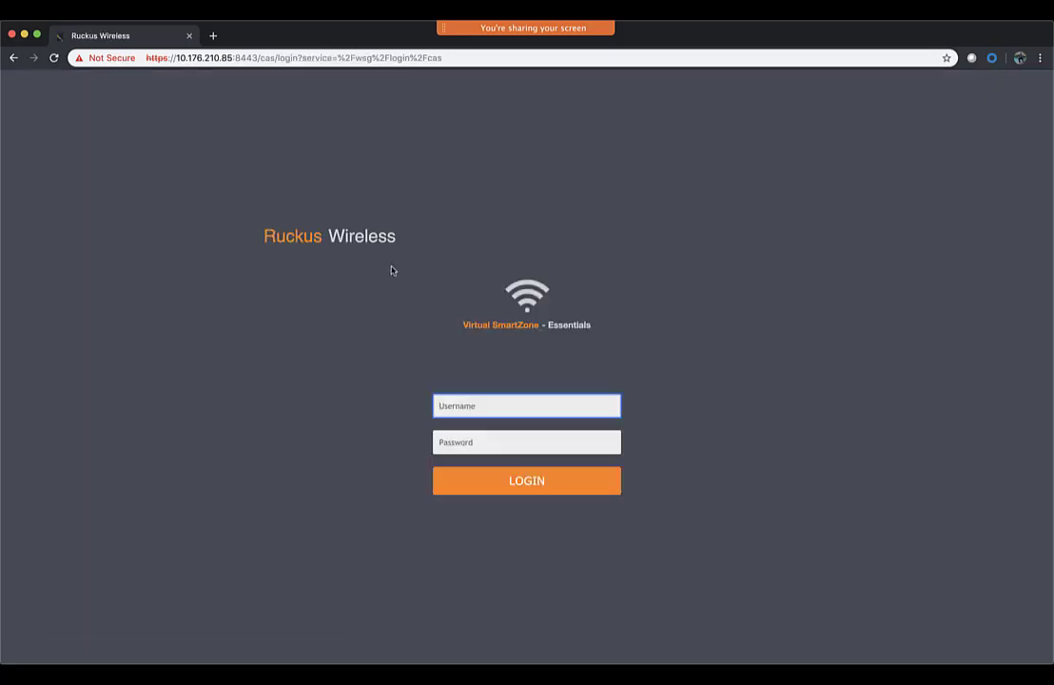
Submit the admin username and password on the SmartZone login page
key("super+backslash")
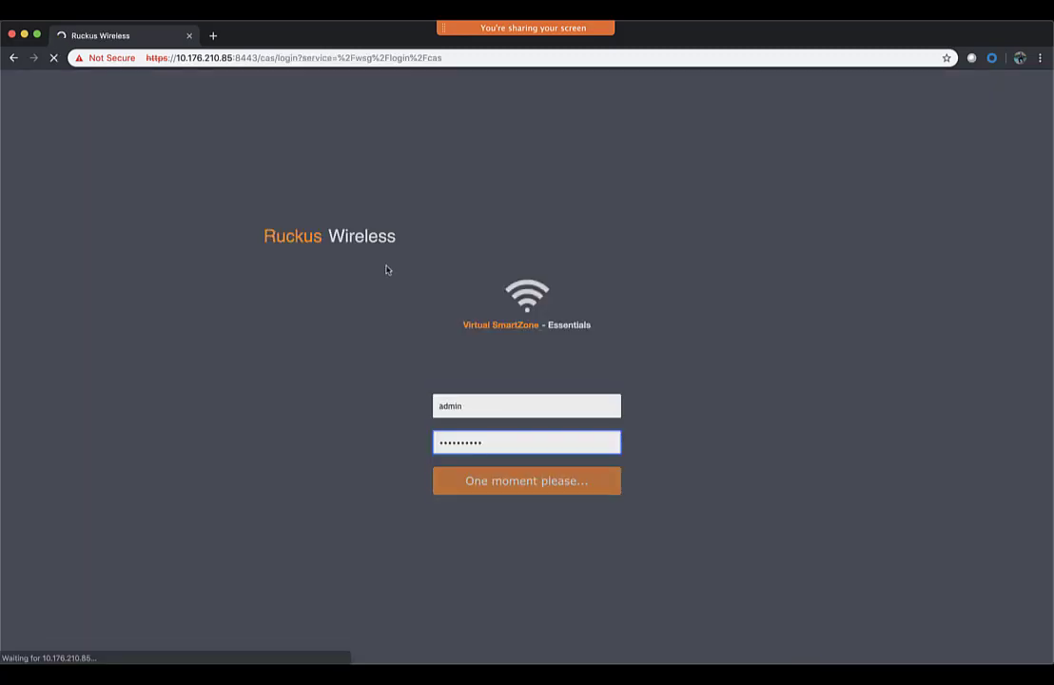